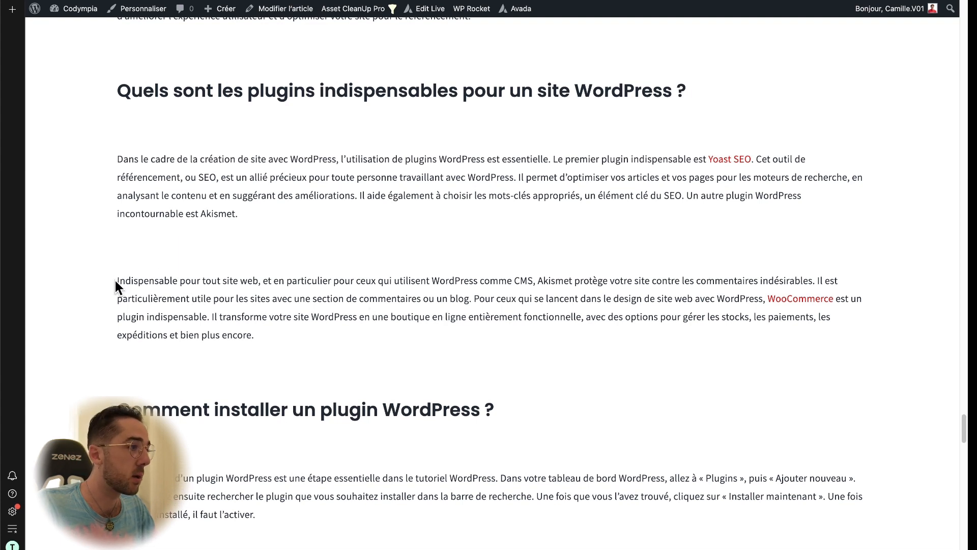
Step: Highlight "Indispensable pour tout site web" and the heading "Quels sont les plugins indispensables pour un site WordPress ?" in the blog article
drag(115, 280, 247, 283)
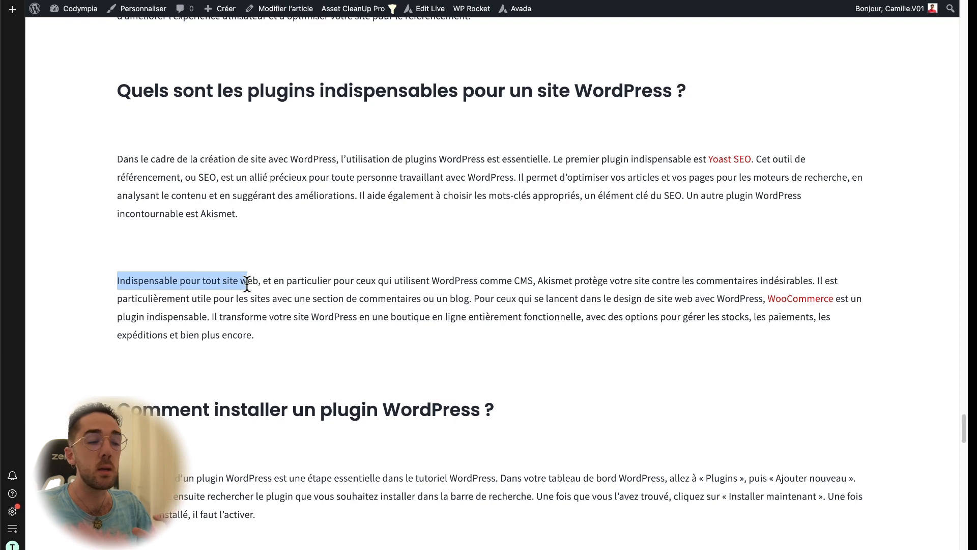
click(130, 280)
drag(116, 281, 260, 281)
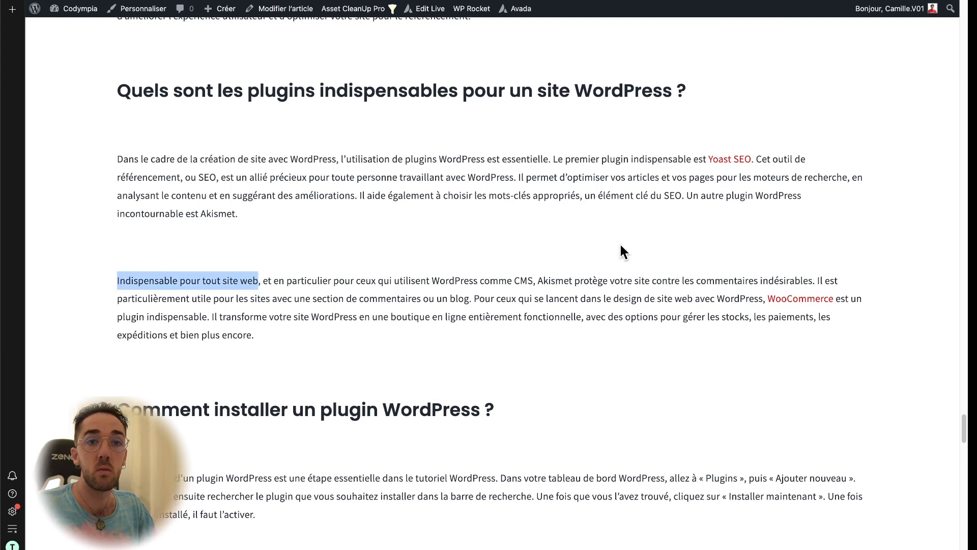
drag(689, 84, 118, 94)
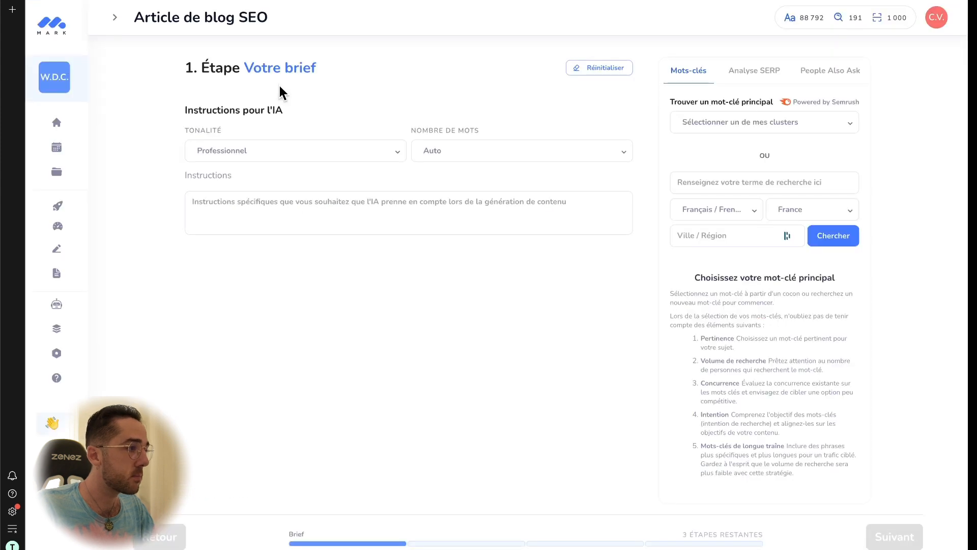
Step: In the Mark SEO article brief, examine the tone and word-count choices, leaving the word count on Auto
click(295, 151)
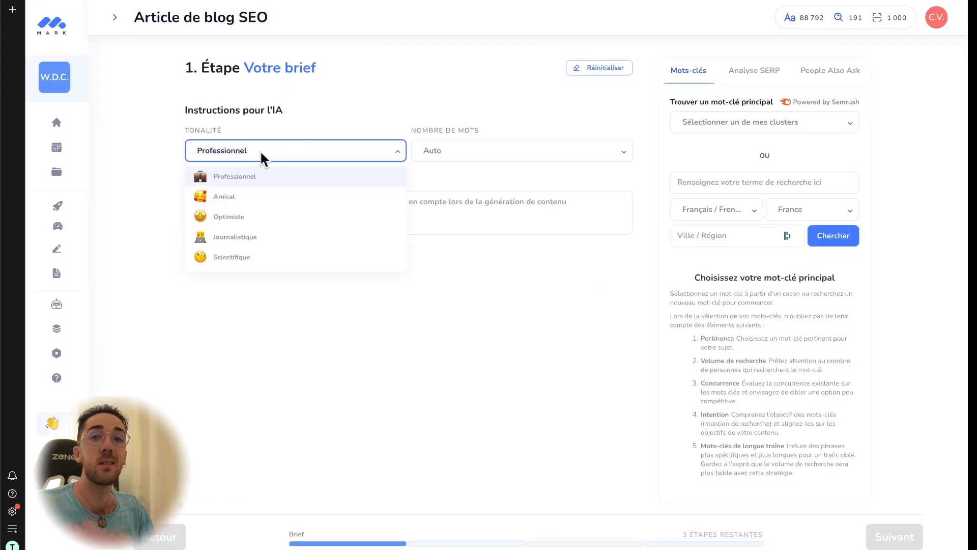
click(463, 154)
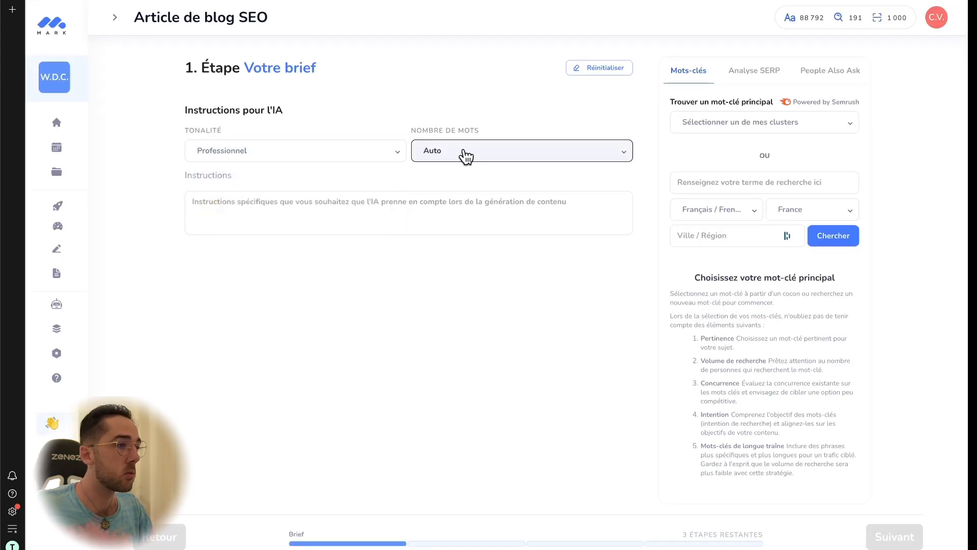
click(467, 158)
scroll(478, 278, down, 3)
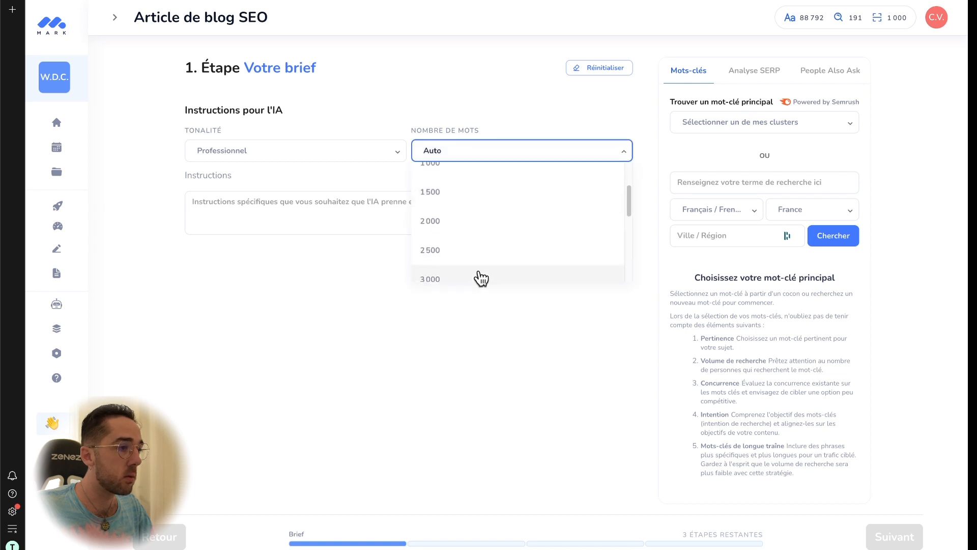
scroll(481, 278, down, 2)
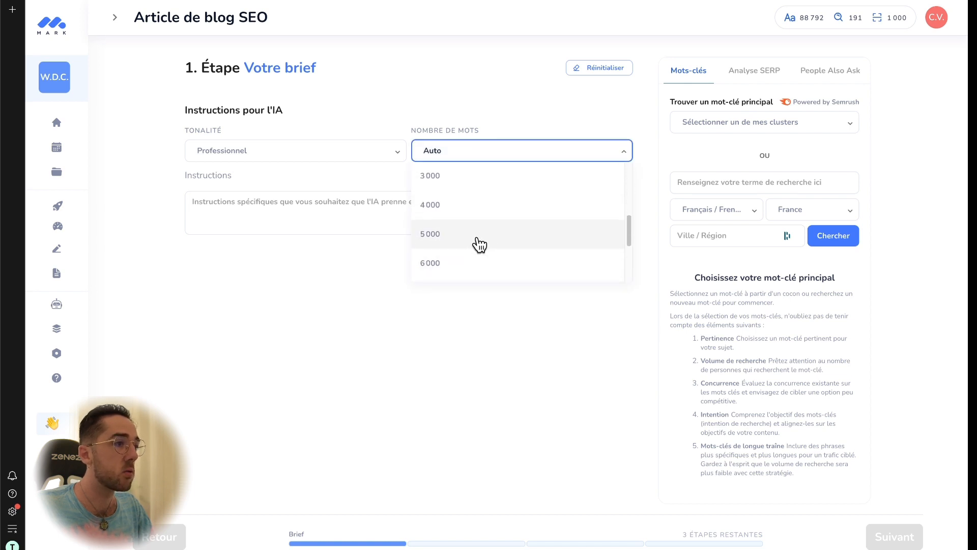
scroll(491, 234, up, 5)
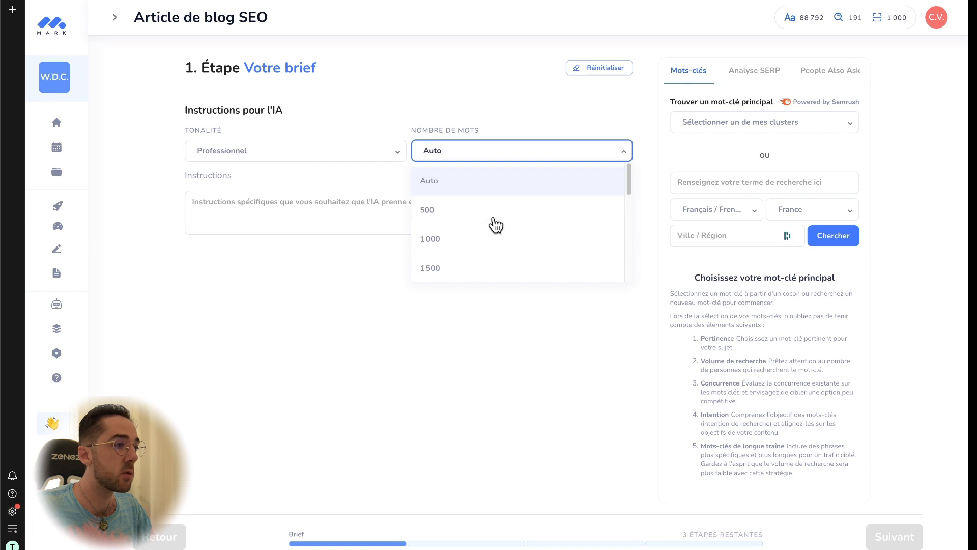
scroll(502, 258, down, 2)
scroll(502, 258, up, 2)
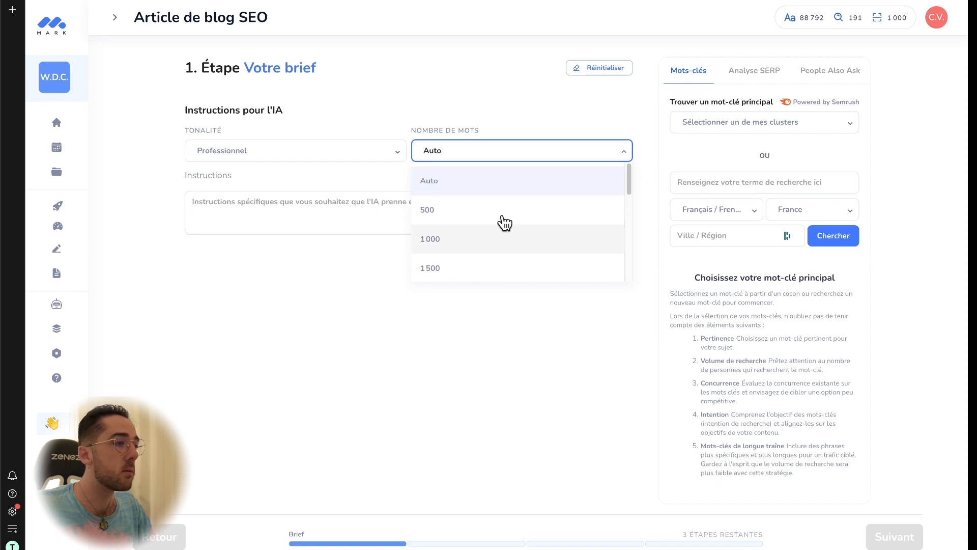
click(499, 183)
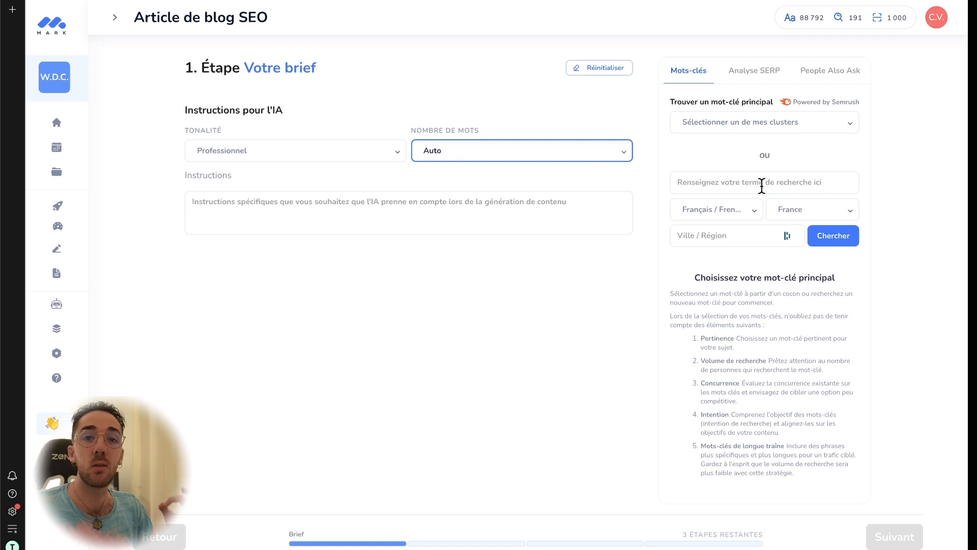
Step: Set the tone of the AI instructions to Professionnel
click(733, 186)
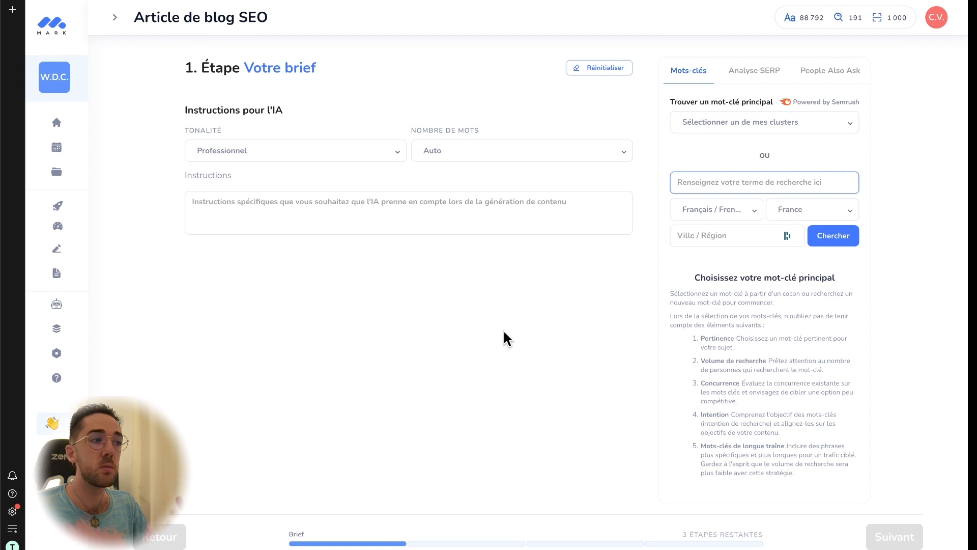
click(327, 210)
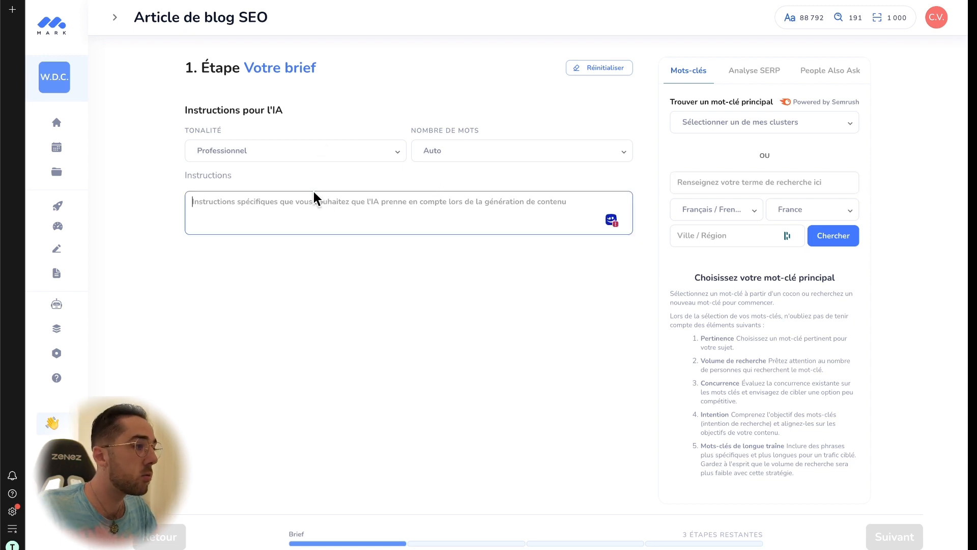
click(368, 159)
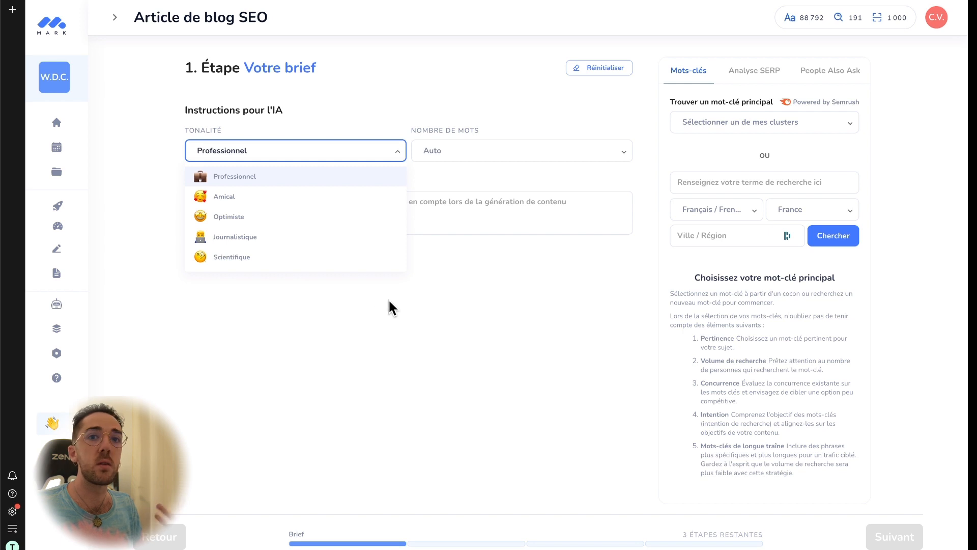
click(309, 183)
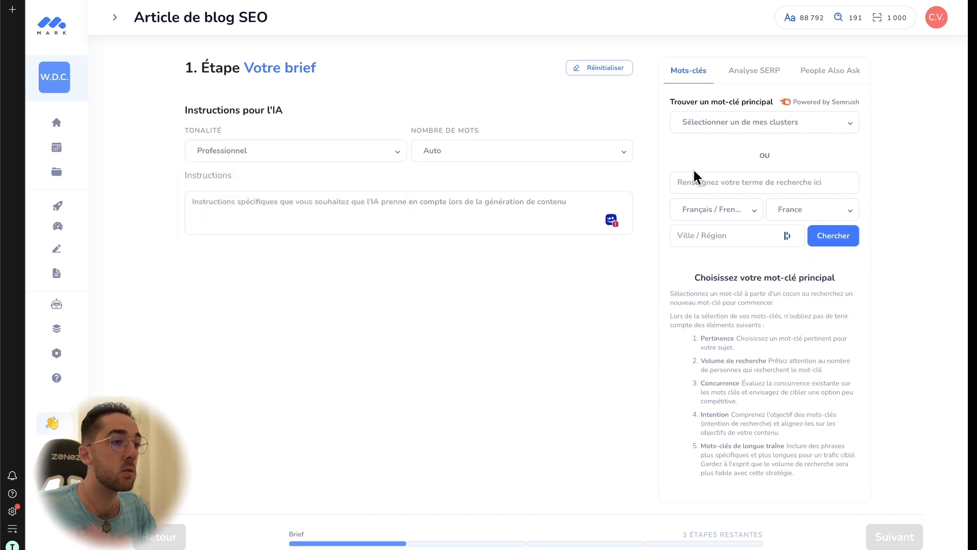
Step: Search for main keywords with "plugins indispensables wordpress", using the Marseille, Provence-Alpes-Cote region suggestion as the location
click(709, 175)
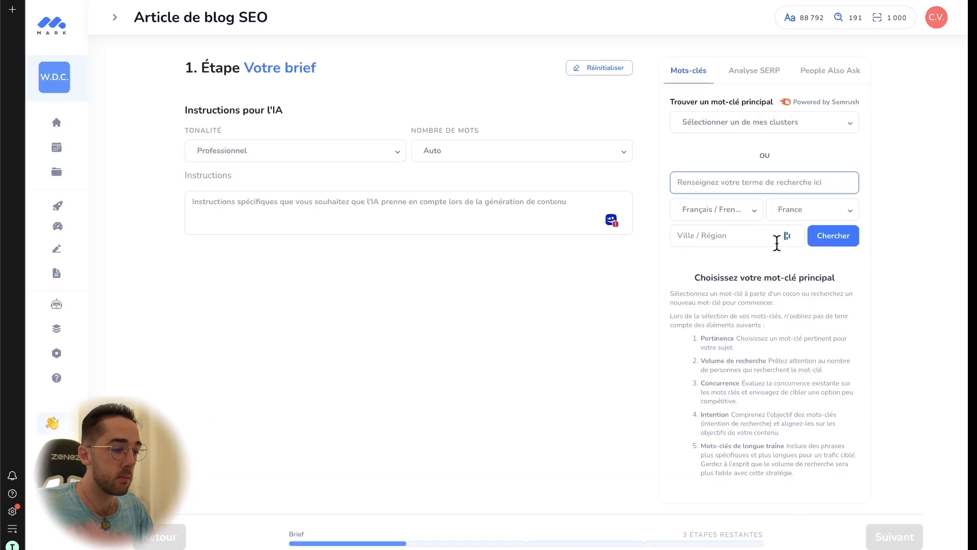
text(plugins indispensables wordpress)
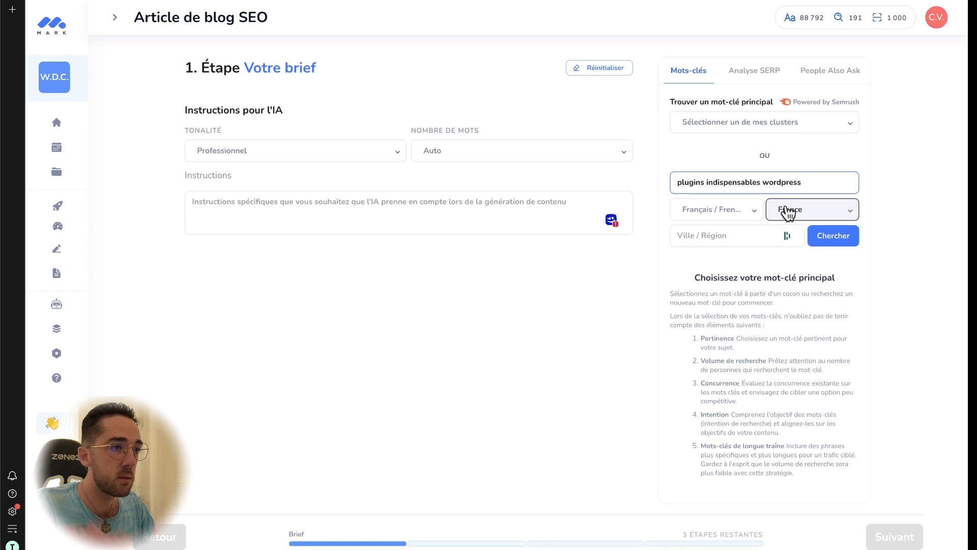
click(735, 235)
text(Marseille)
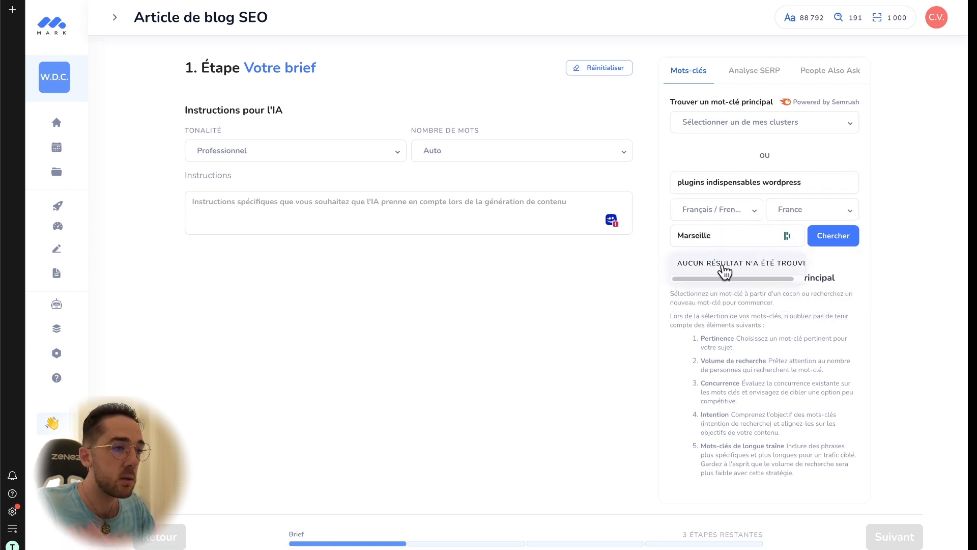
click(764, 265)
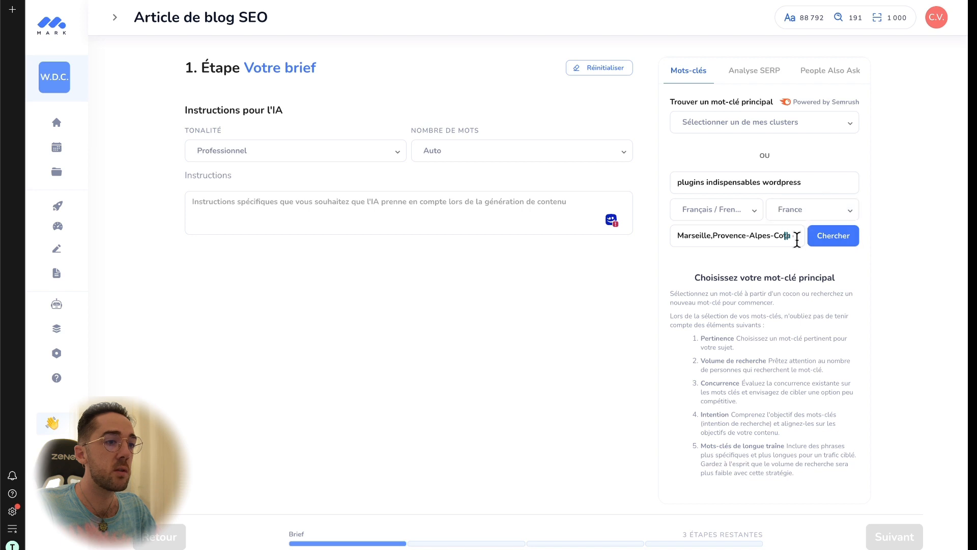
click(848, 237)
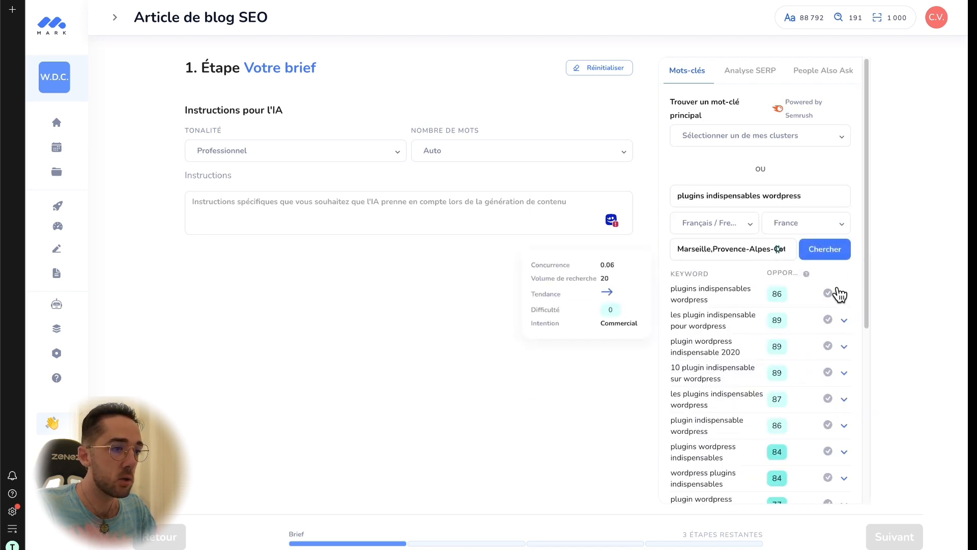
Step: Select "plugins wordpress indispensables" from the keyword results as the article's main keyword
scroll(838, 290, down, 2)
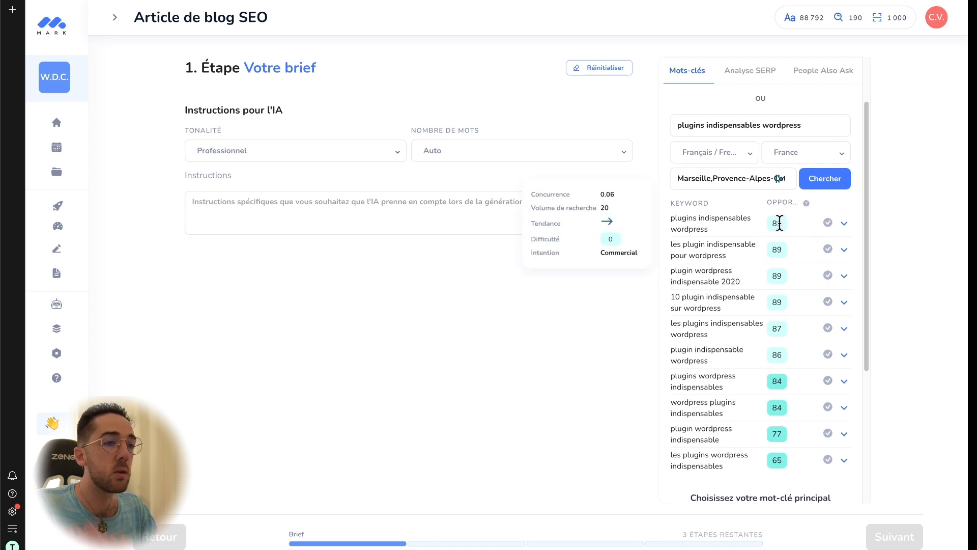
scroll(777, 275, down, 1)
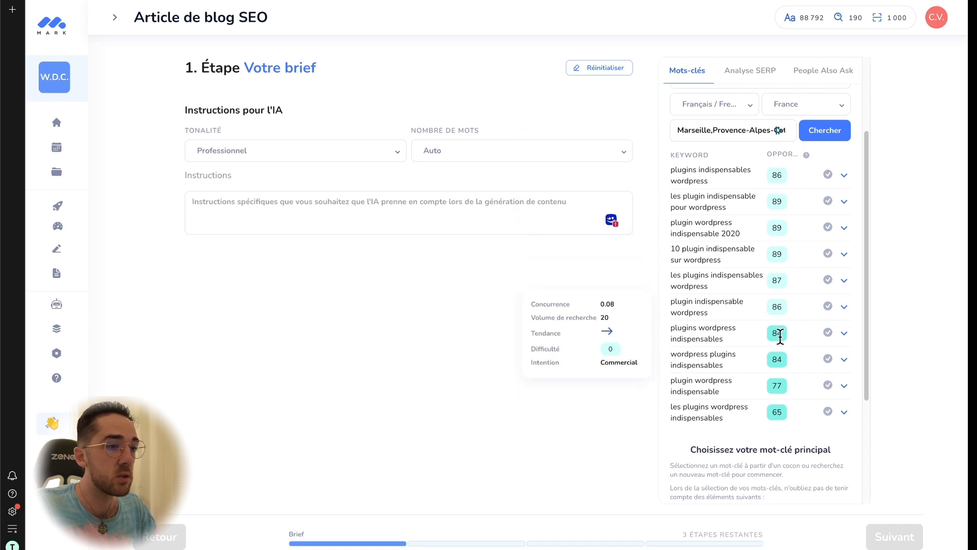
click(828, 333)
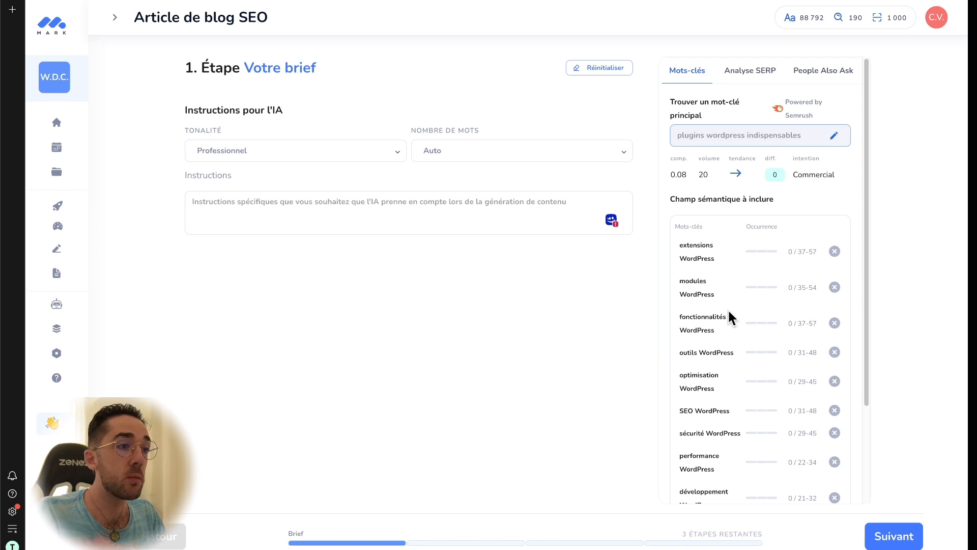
Step: Examine the suggested semantic-field keywords, their target occurrences and the option for adding custom words
scroll(729, 309, down, 1)
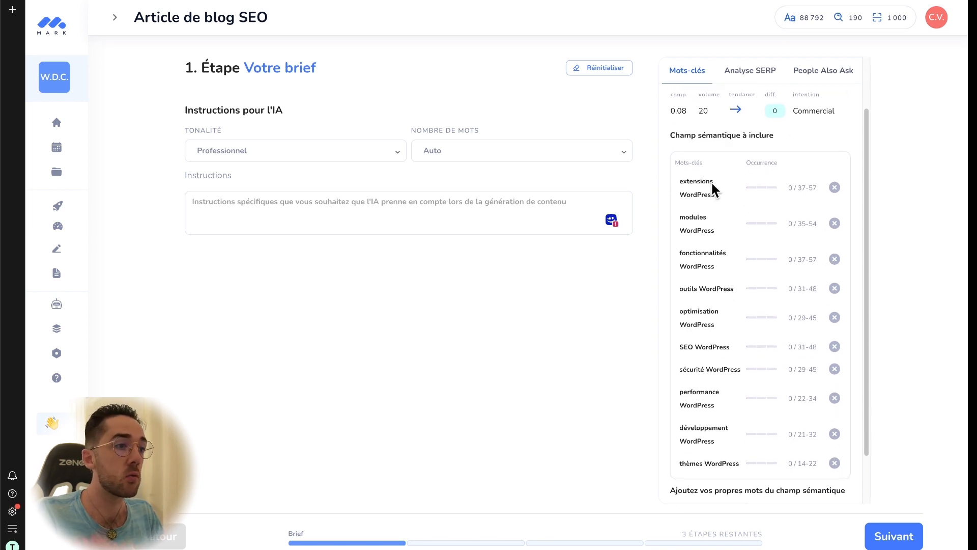
scroll(707, 198, down, 1)
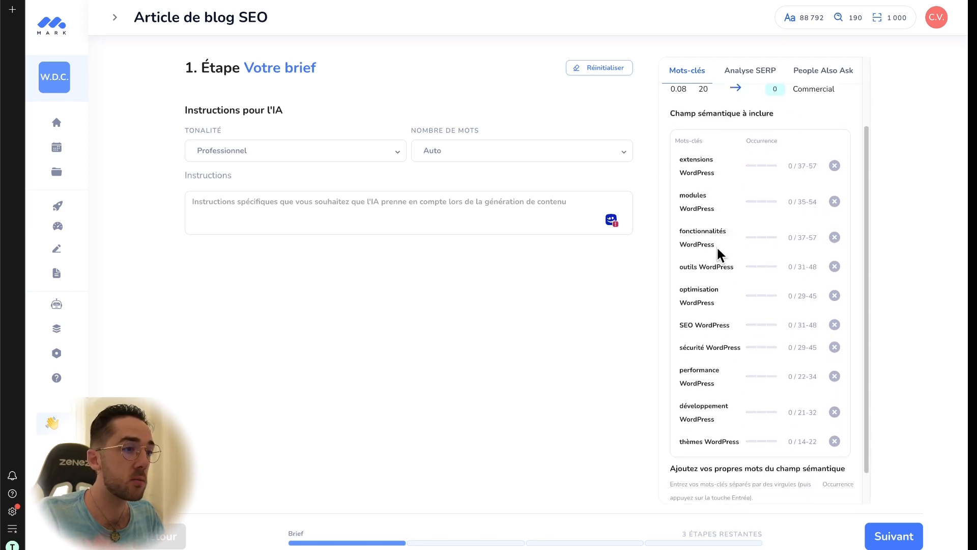
scroll(725, 405, down, 1)
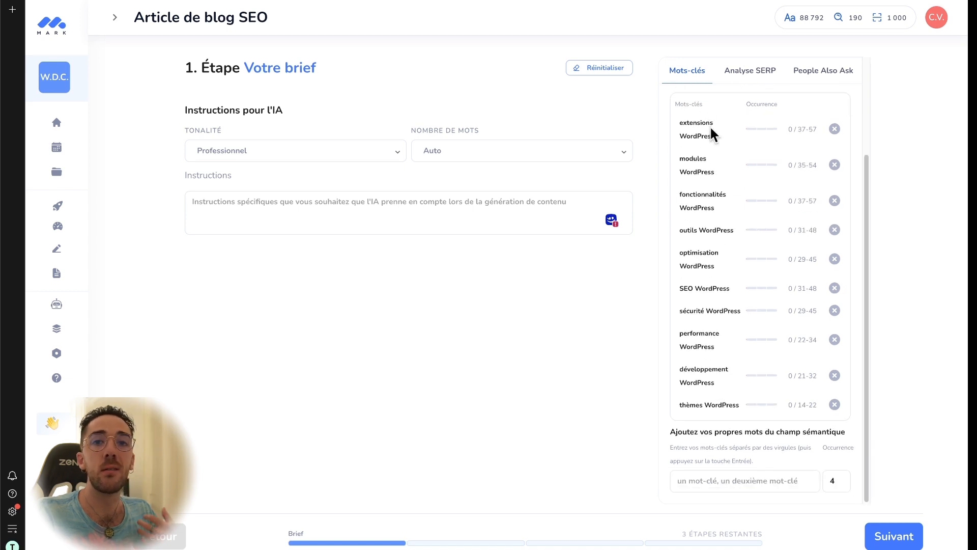
scroll(720, 143, up, 1)
scroll(719, 151, up, 1)
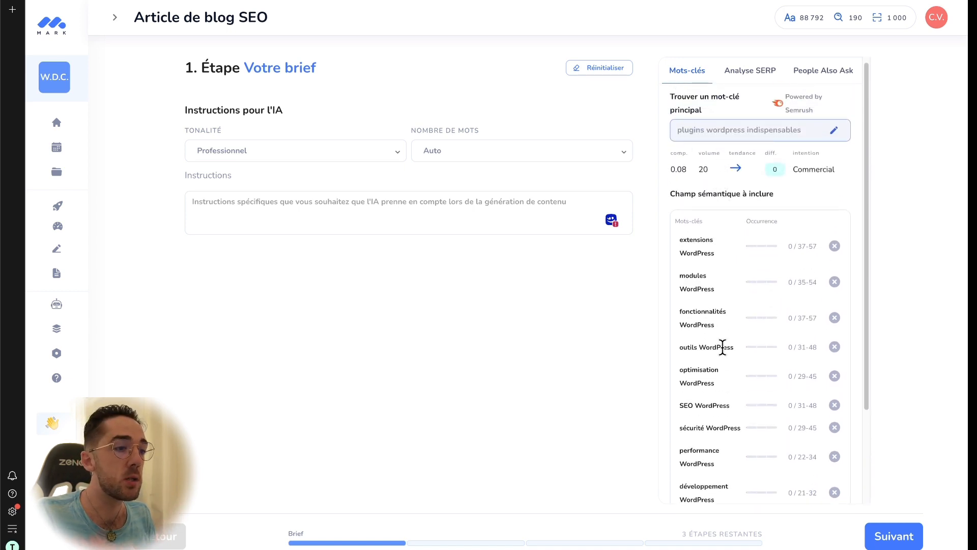
scroll(722, 346, down, 2)
scroll(722, 356, down, 1)
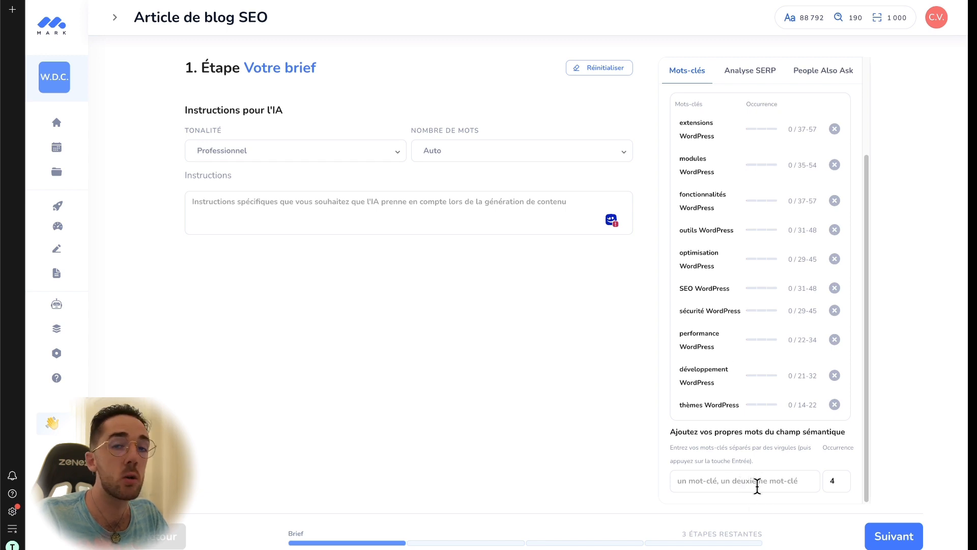
scroll(751, 344, up, 1)
scroll(728, 320, down, 1)
Step: Generate optimised titles and choose "Guide Ultime des Plugins WordPress Indispensables : Améliorez votre Expérience Utilisateur en 2023" as the H1
click(894, 536)
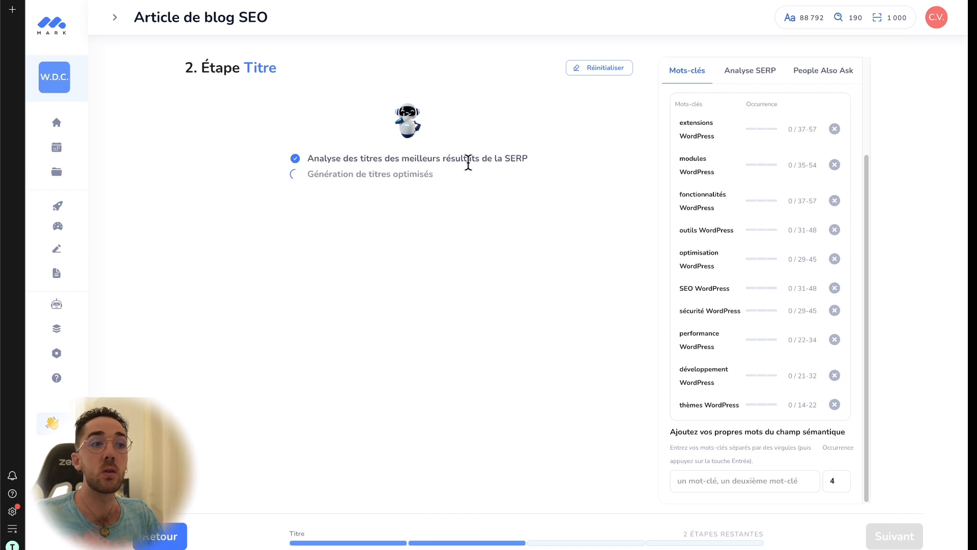
scroll(807, 258, up, 3)
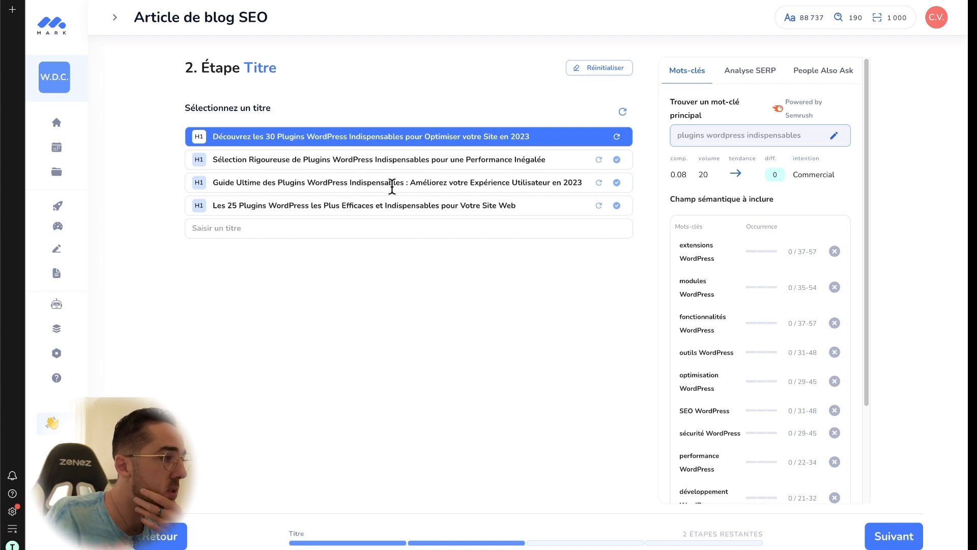
click(473, 184)
click(617, 182)
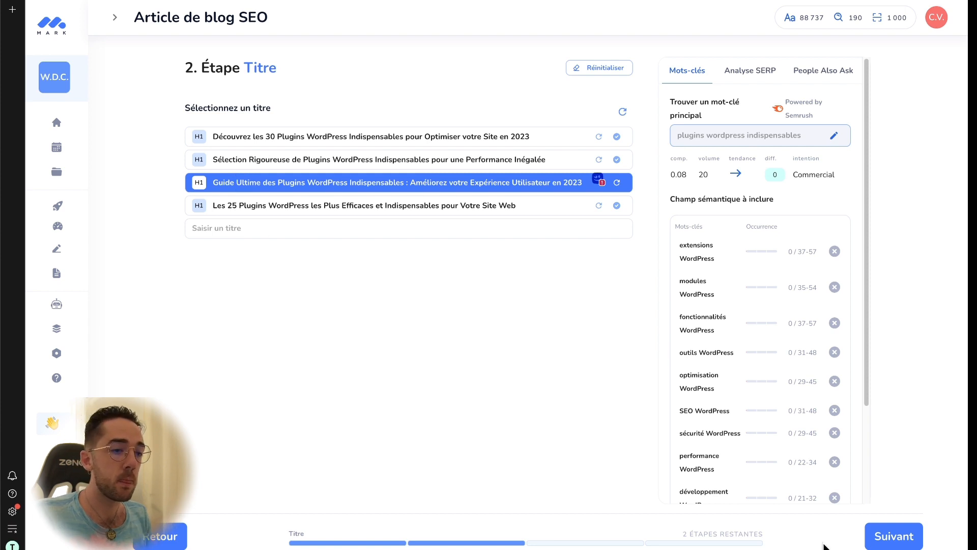
Step: Confirm the chosen title and start generating the article plan
click(884, 536)
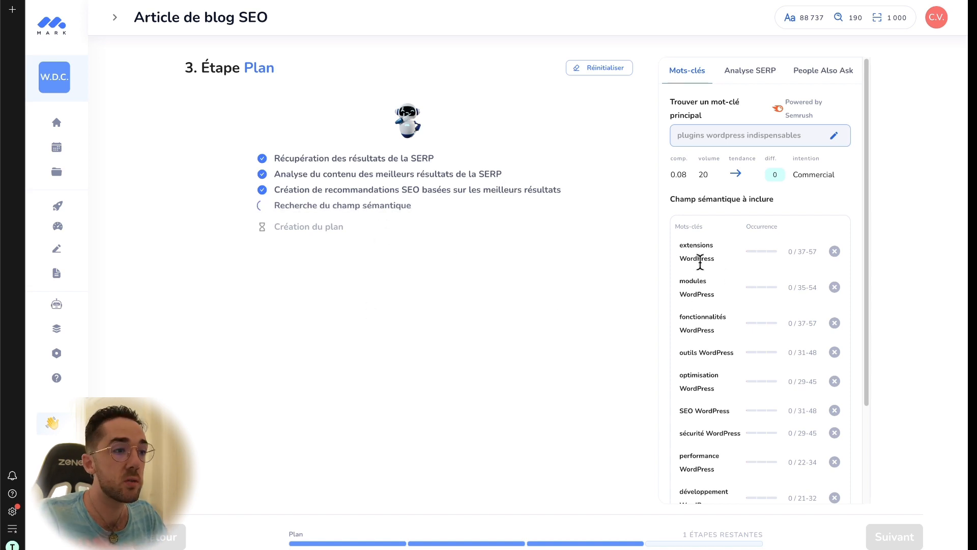
scroll(696, 301, down, 1)
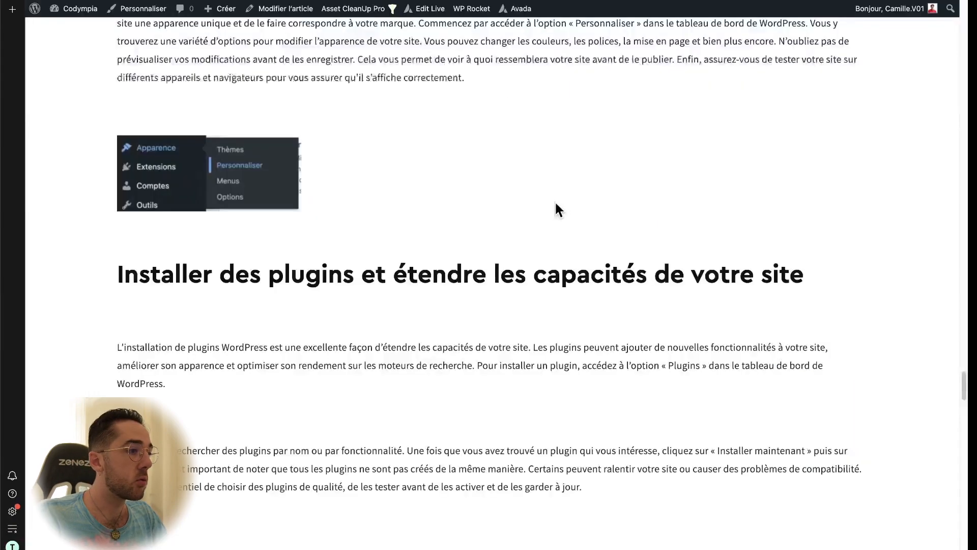
Step: Switch to the existing WordPress guide on the Codympia site and look through its sections back up to the table of contents
scroll(705, 351, down, 10)
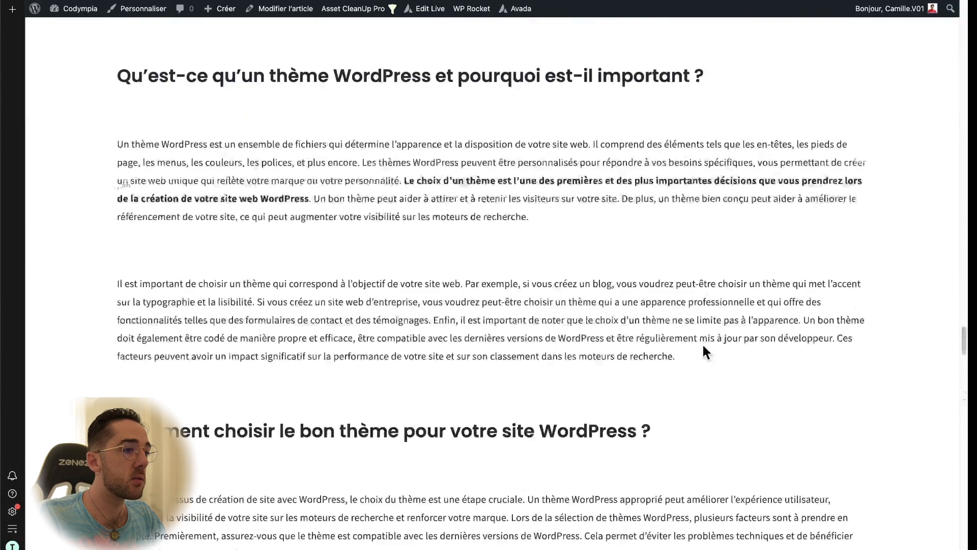
scroll(704, 351, up, 10)
scroll(604, 256, up, 8)
scroll(604, 256, up, 10)
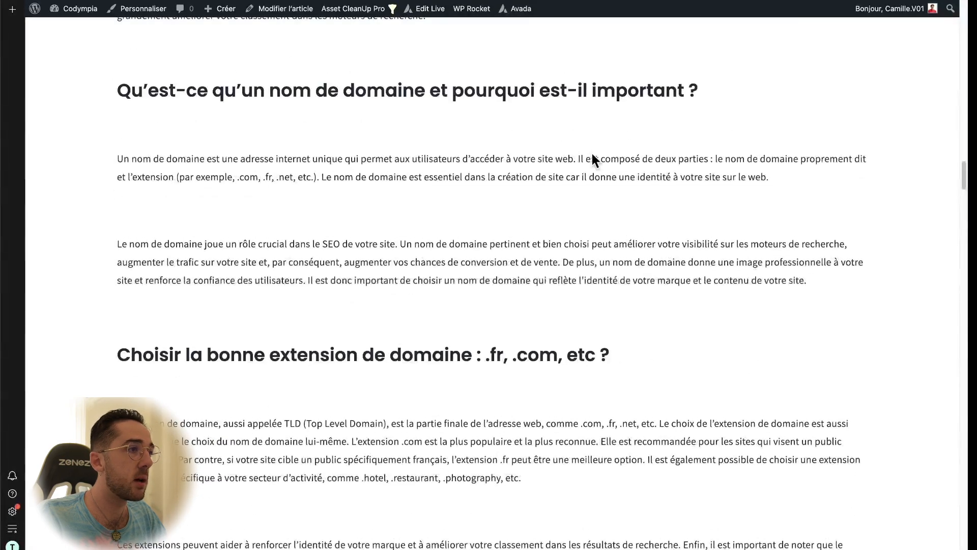
scroll(568, 117, up, 15)
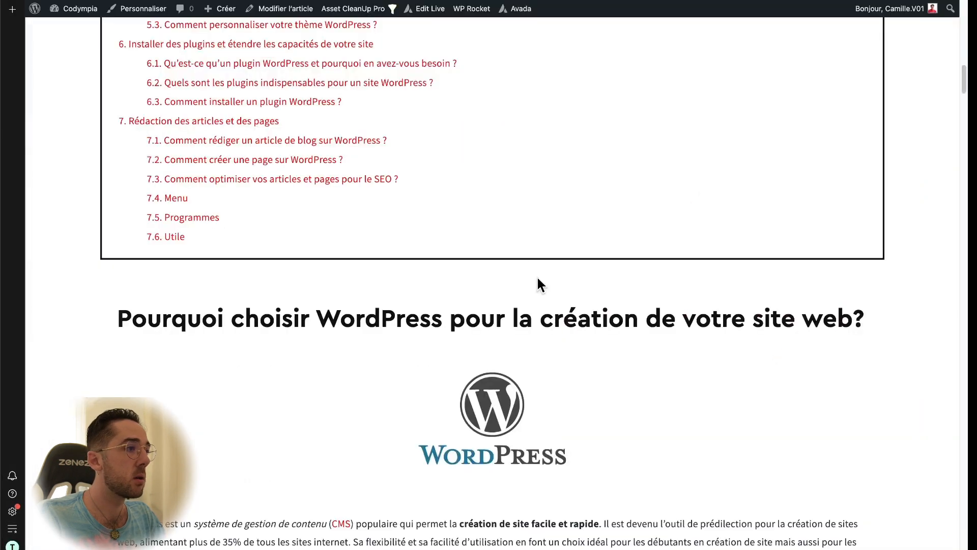
Step: Jump from the guide's table of contents to the WordPress theme section and read down to the link about the best themes
scroll(537, 276, up, 10)
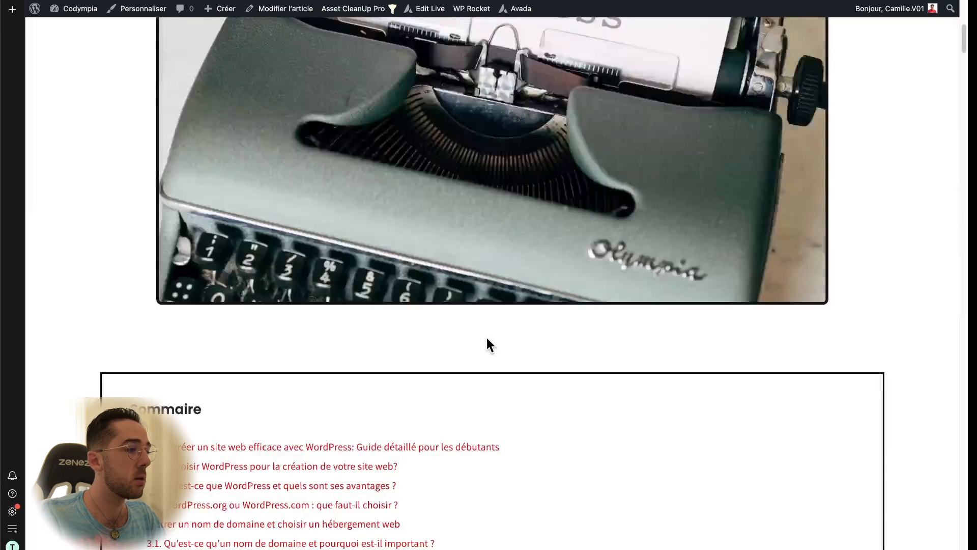
scroll(484, 342, down, 10)
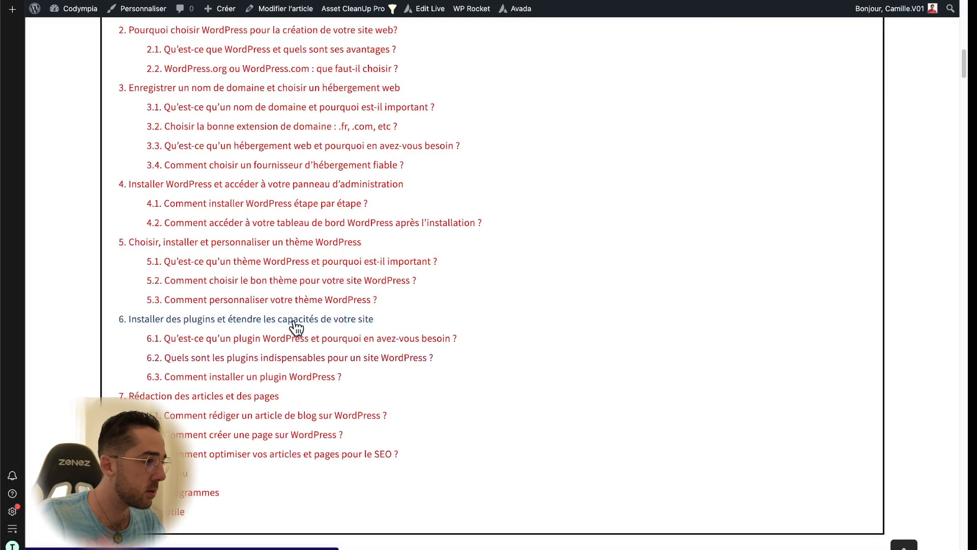
click(322, 248)
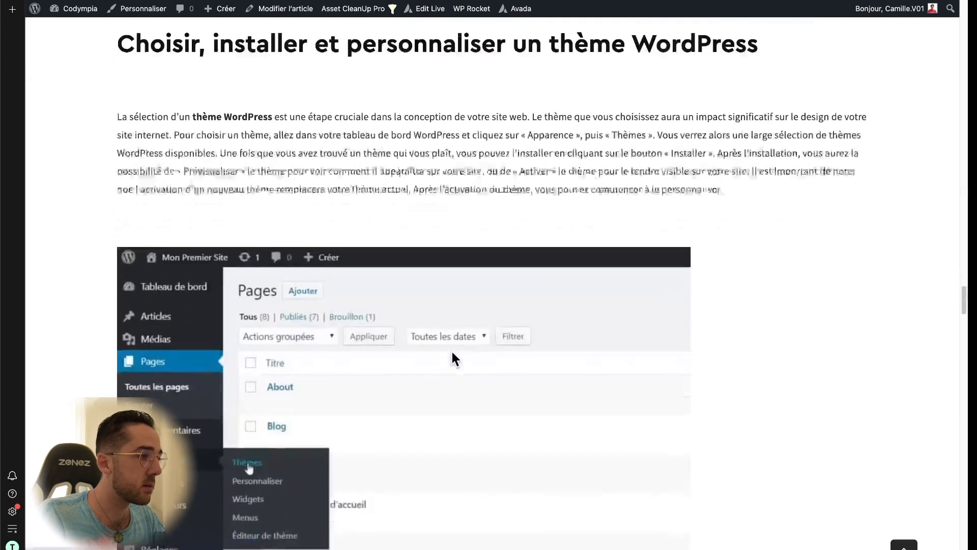
scroll(457, 377, down, 8)
scroll(457, 378, down, 13)
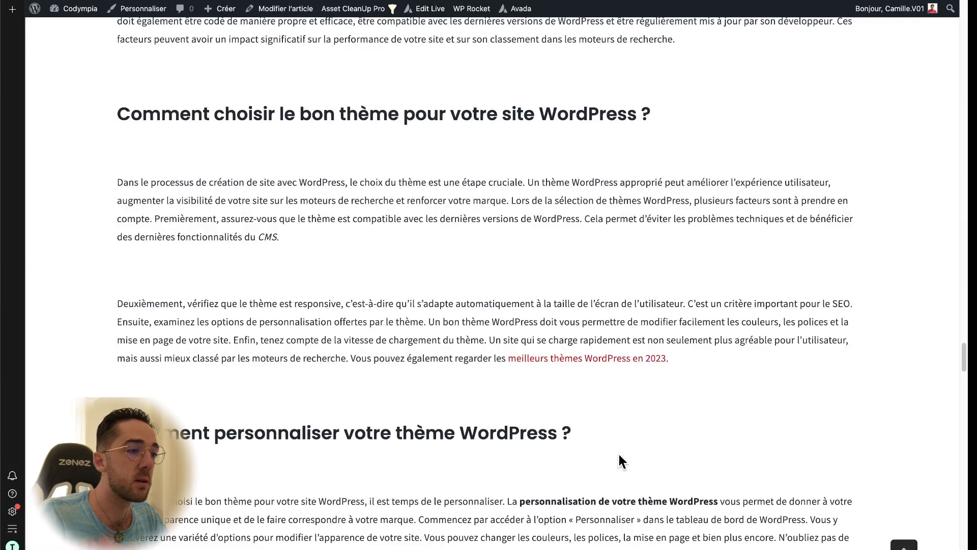
Step: Open the linked article on the best WordPress themes in 2023 and look over its introduction and table of contents
click(606, 359)
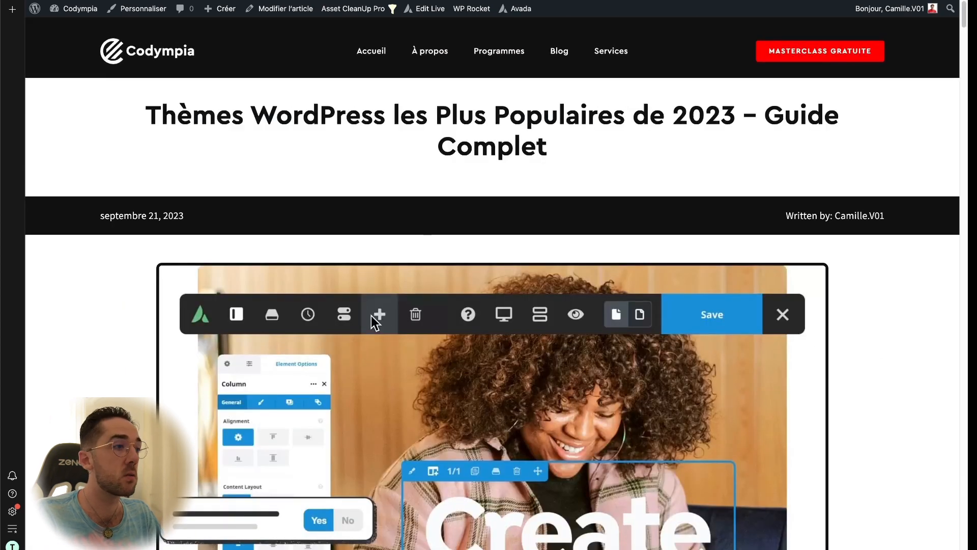
scroll(390, 329, down, 15)
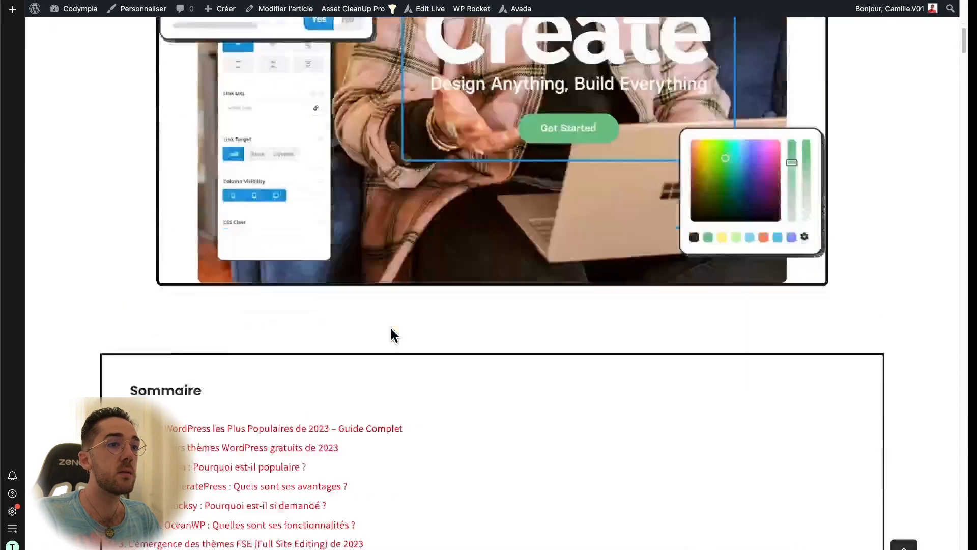
scroll(393, 336, down, 4)
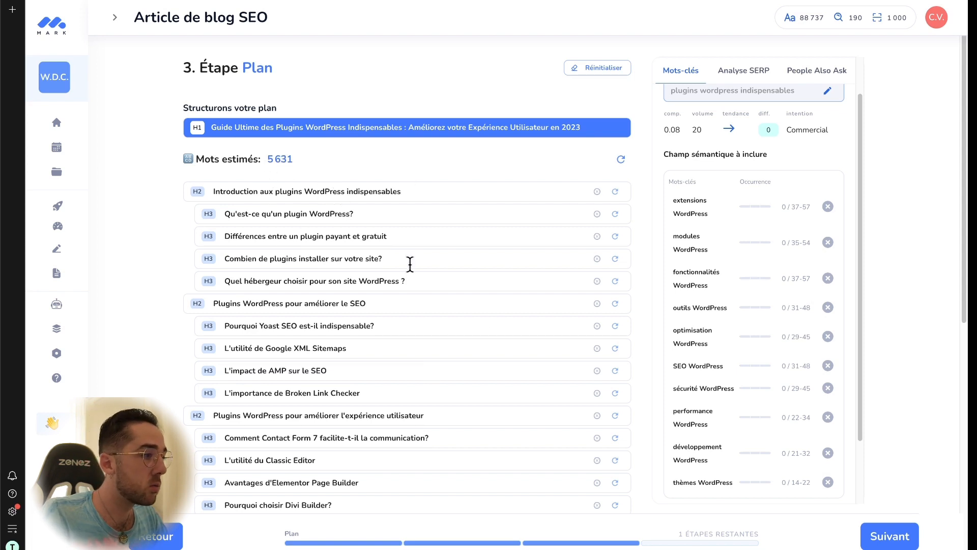
Step: Switch to Mark and review the generated plan's H2 and H3 headings and the semantic-field keywords
scroll(397, 244, down, 1)
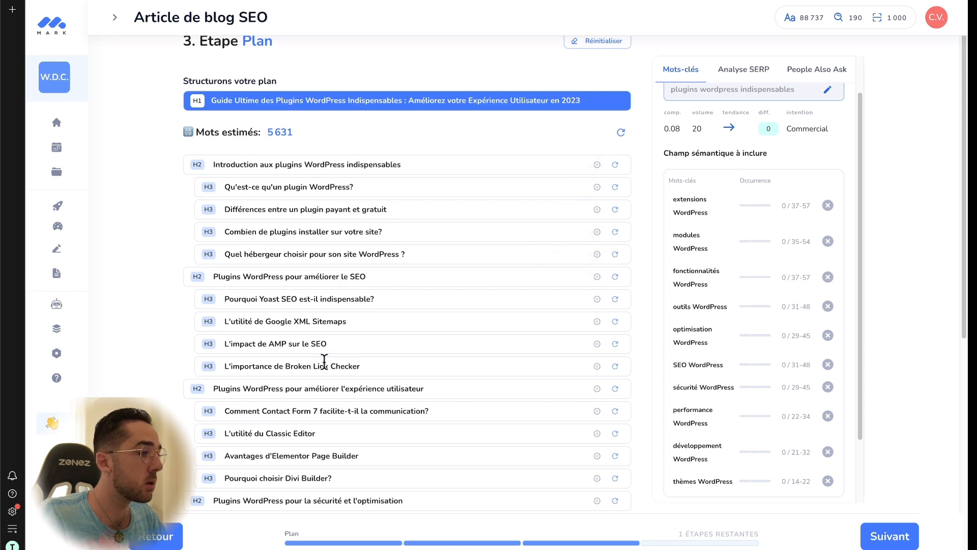
scroll(325, 362, down, 4)
scroll(227, 399, down, 3)
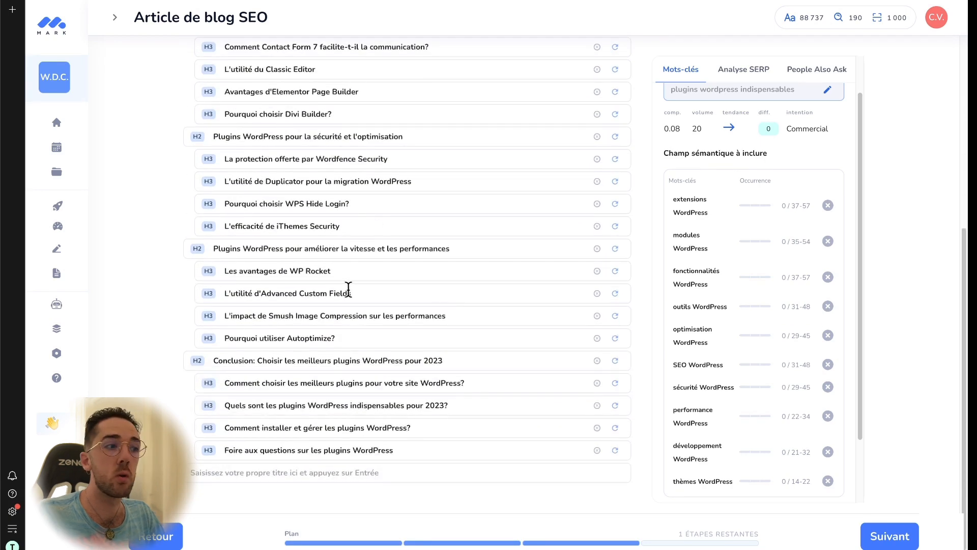
scroll(404, 283, up, 8)
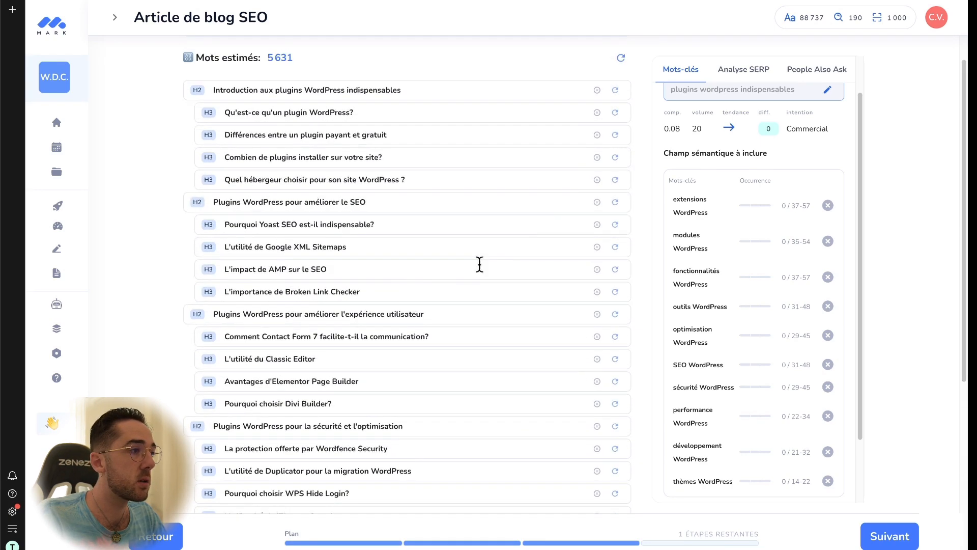
scroll(805, 437, down, 2)
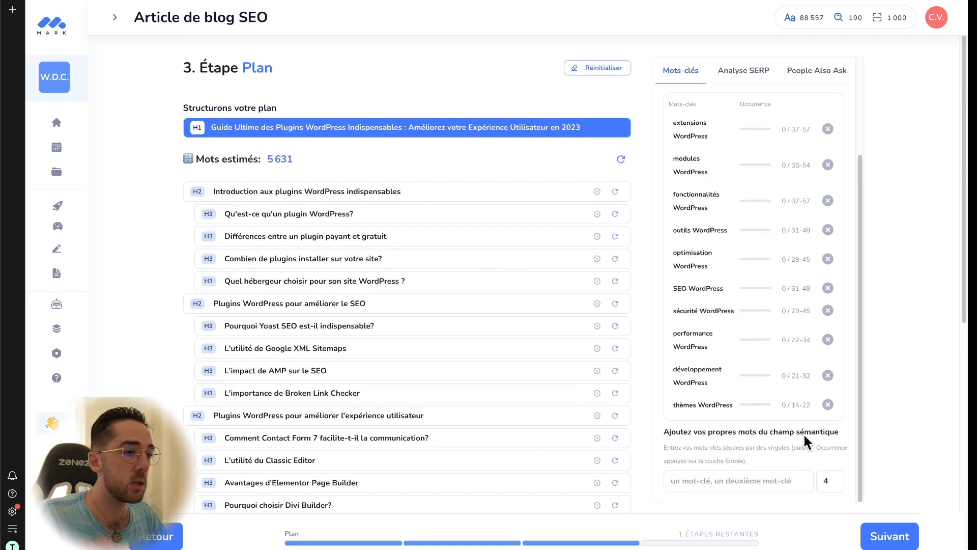
Step: Accept the plan and generate the article's content
click(890, 536)
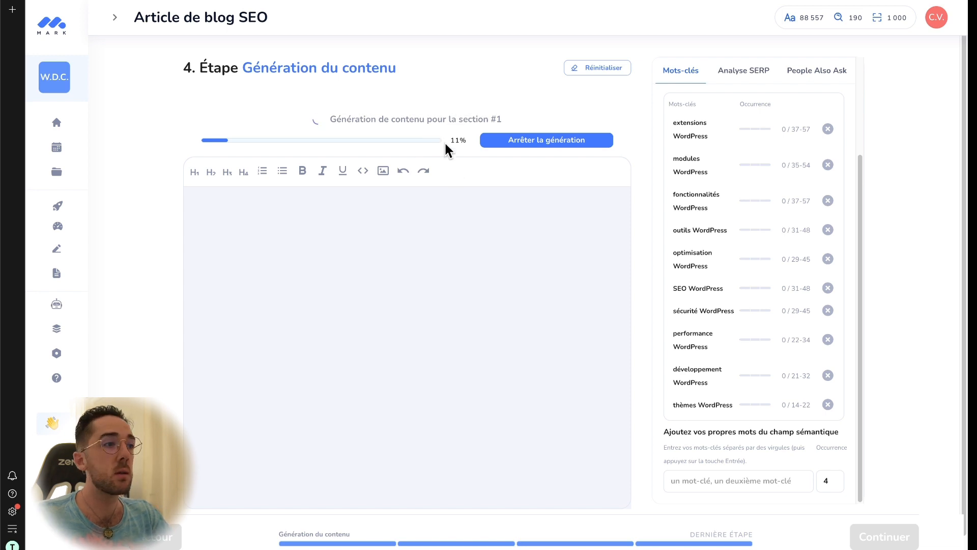
scroll(751, 211, up, 1)
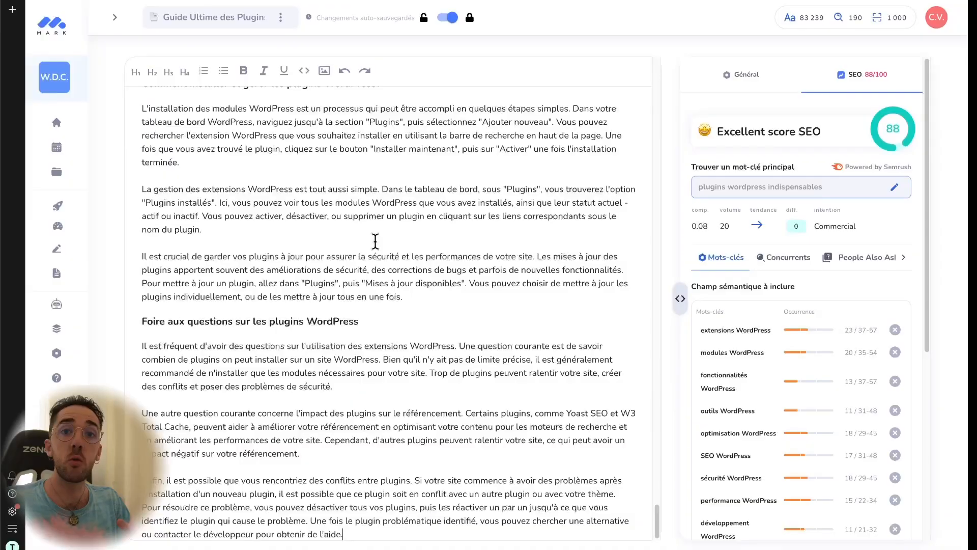
Step: Review the generated article, its SEO score, keyword occurrences and meta fields, and select the article's entire text
scroll(375, 240, up, 20)
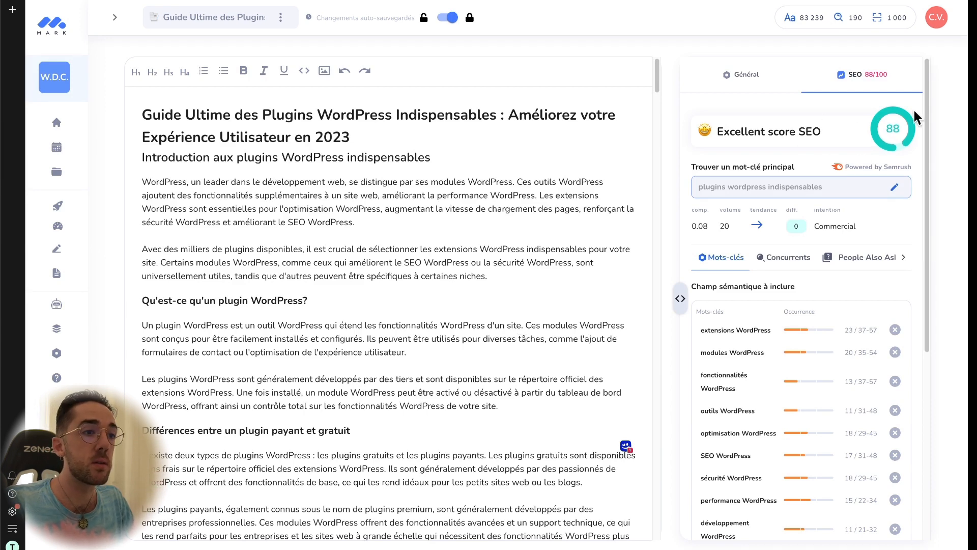
scroll(821, 214, down, 2)
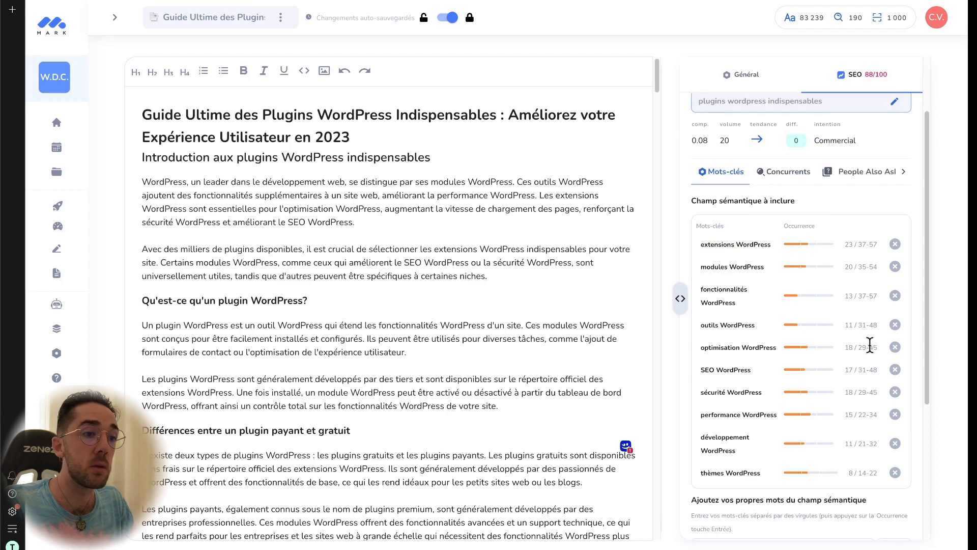
scroll(784, 403, down, 5)
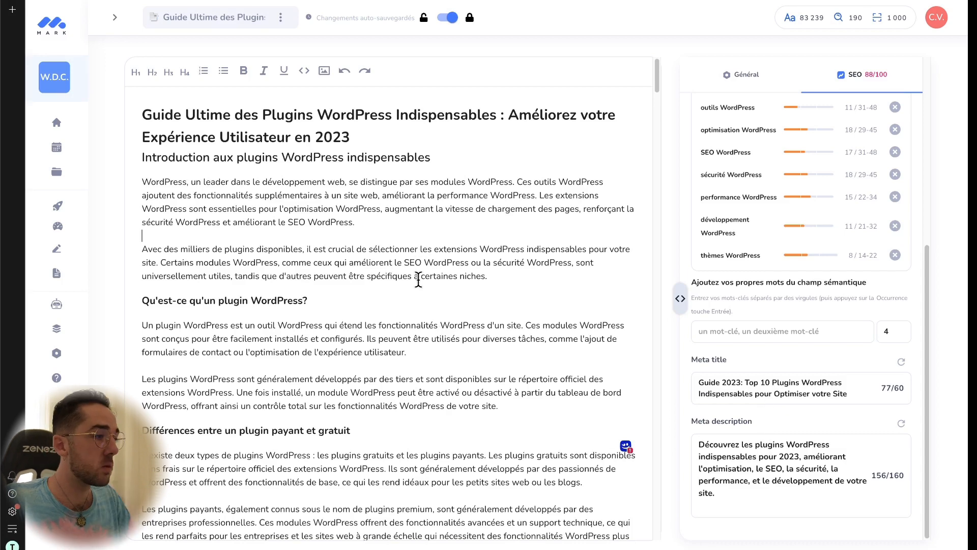
key(ctrl+a)
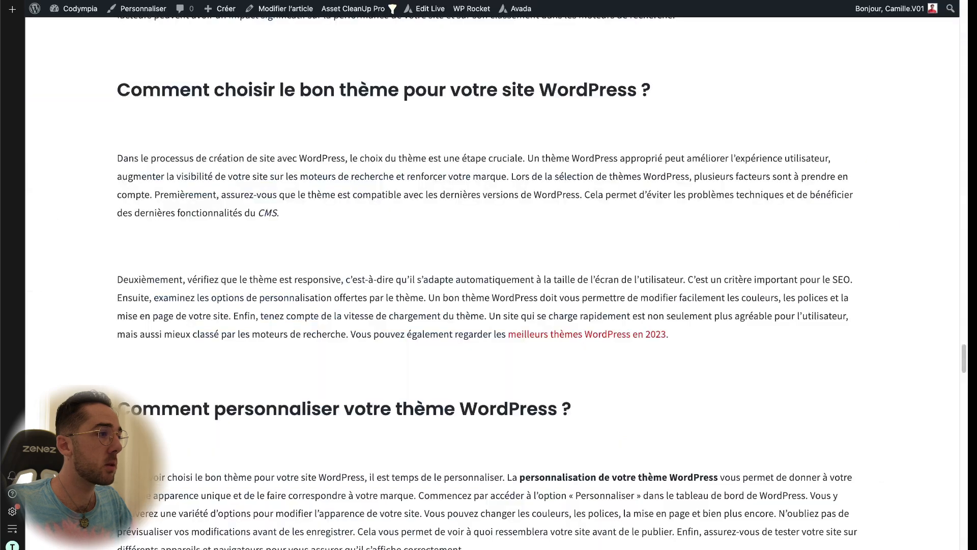
Step: Switch to the Codympia site, clone "Thèmes WordPress les Plus Populaires de 2023 – Guide Complet" from the article list and open the copy for editing
scroll(504, 206, up, 15)
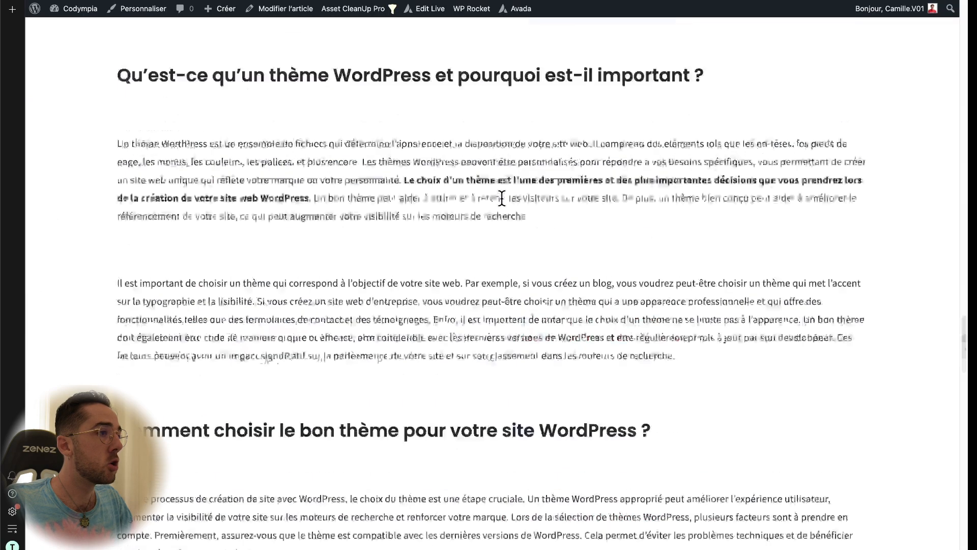
scroll(504, 206, up, 10)
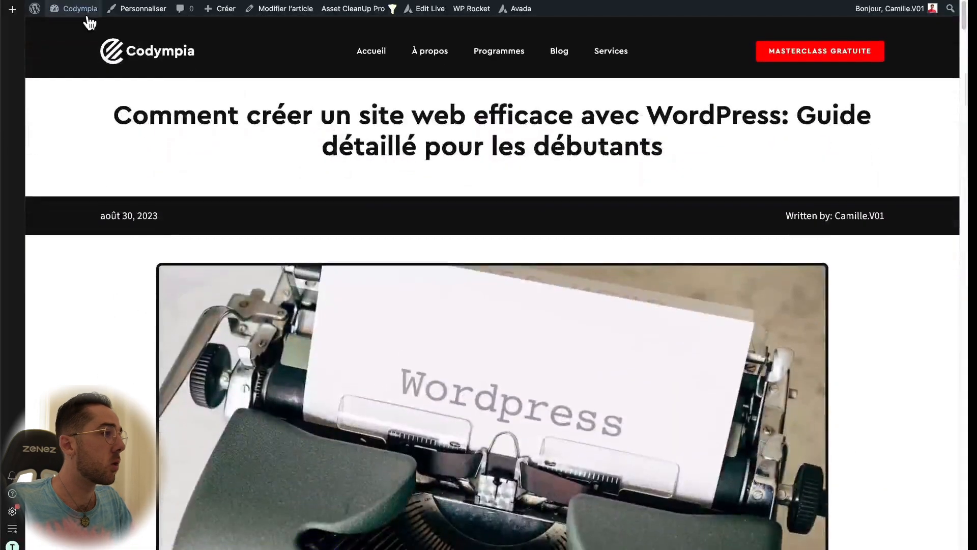
mouse_move(86, 11)
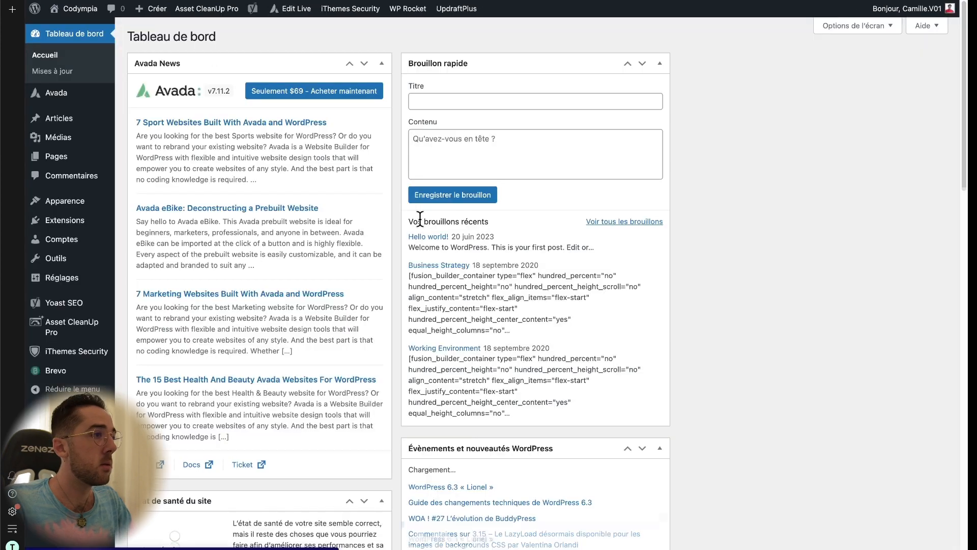
mouse_move(65, 120)
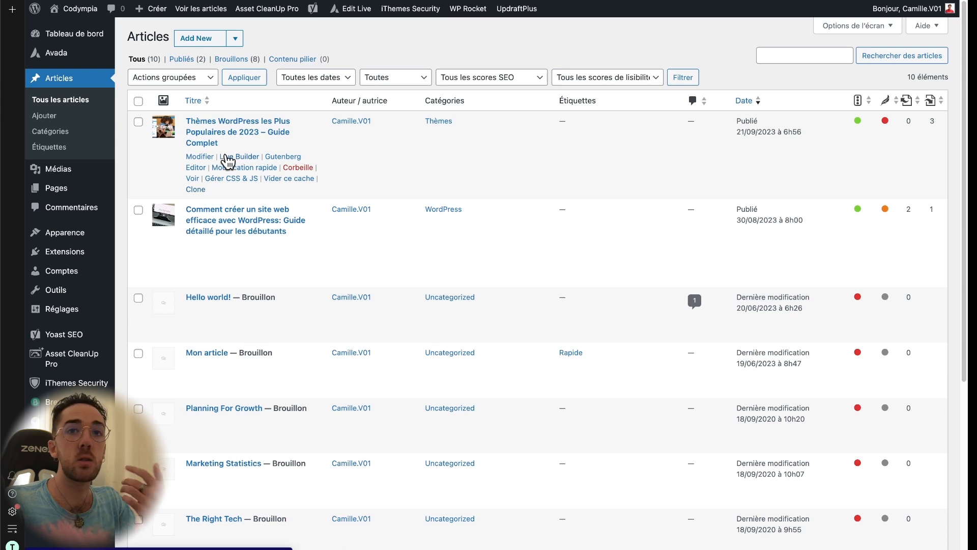
click(196, 191)
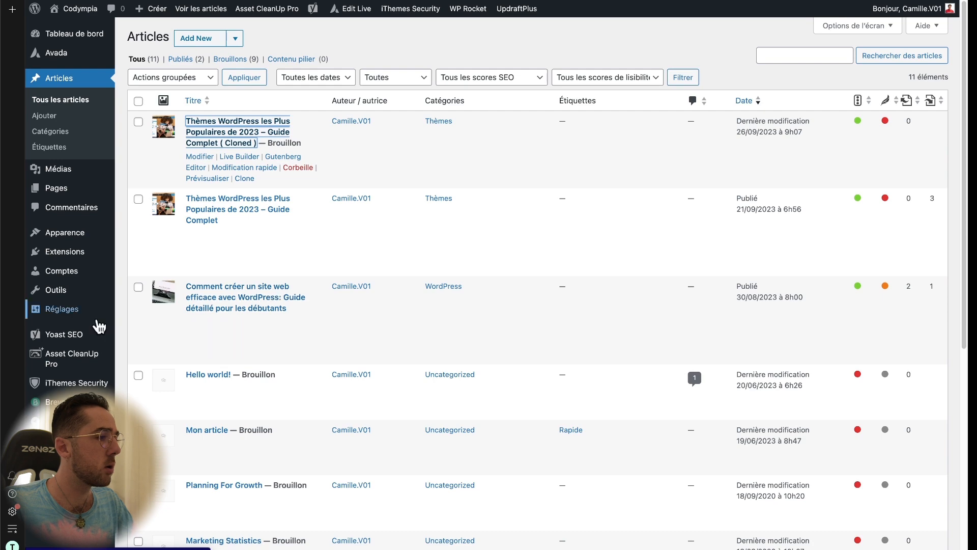
mouse_move(66, 356)
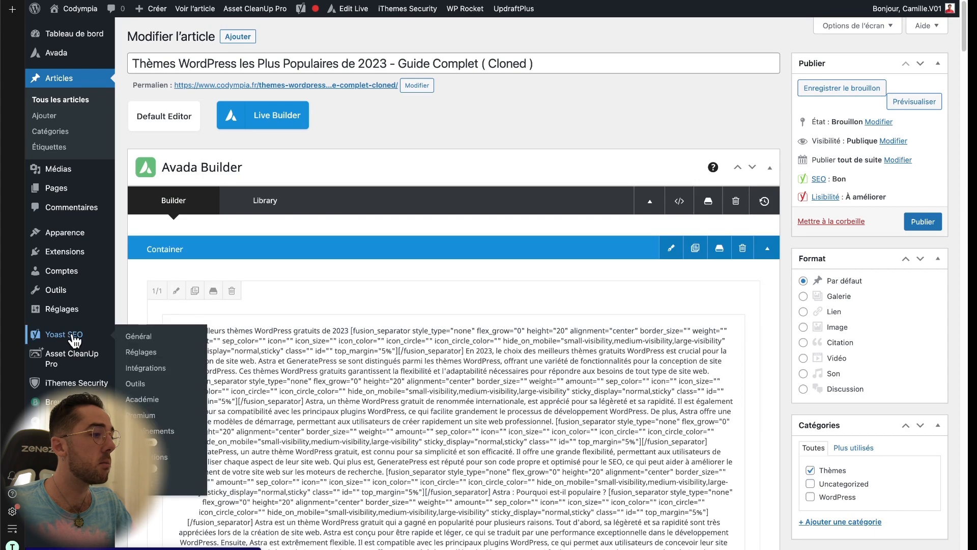
scroll(503, 172, down, 3)
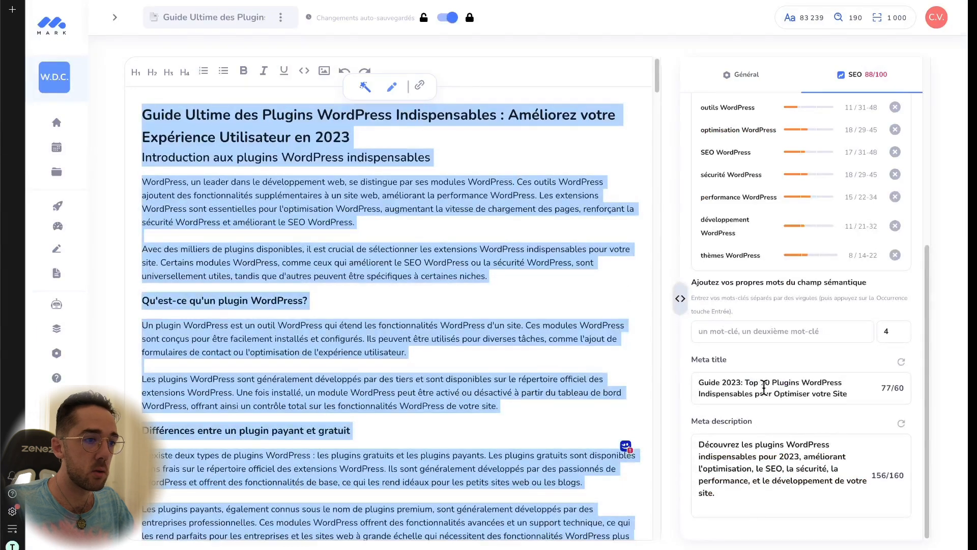
Step: Switch to Mark and copy the generated meta title
click(764, 388)
key(ctrl+a)
key(ctrl+c)
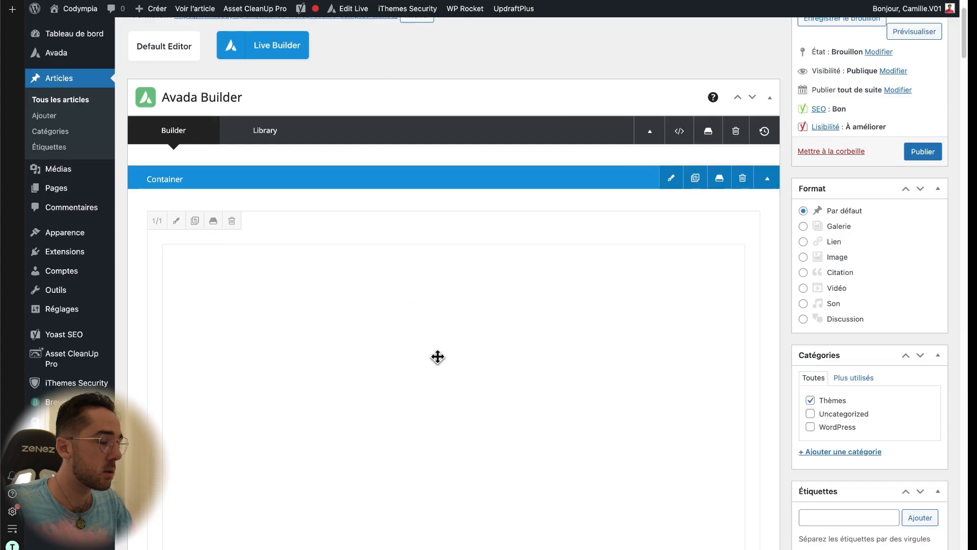
Step: Switch to the cloned article in WordPress and collapse all containers in the Avada Builder
scroll(720, 266, down, 2)
scroll(661, 234, up, 2)
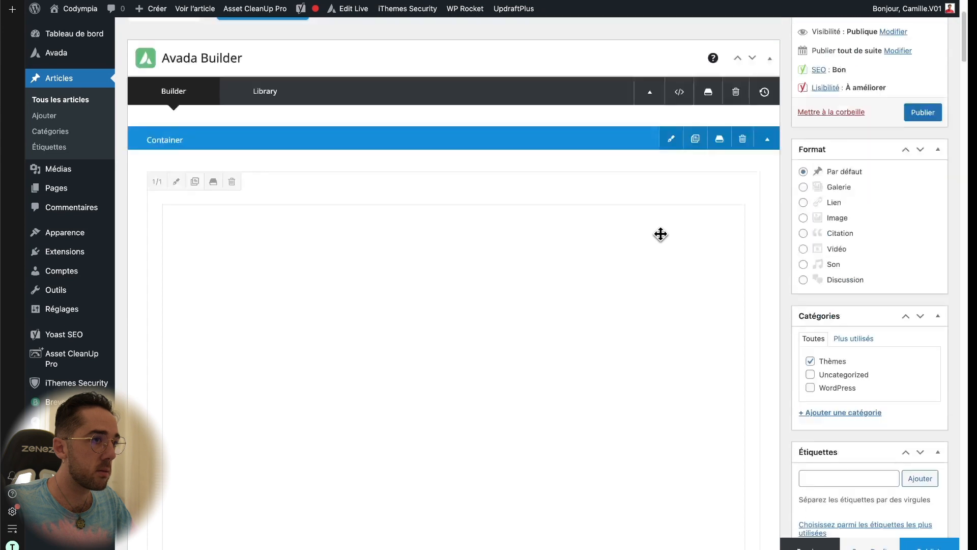
click(650, 137)
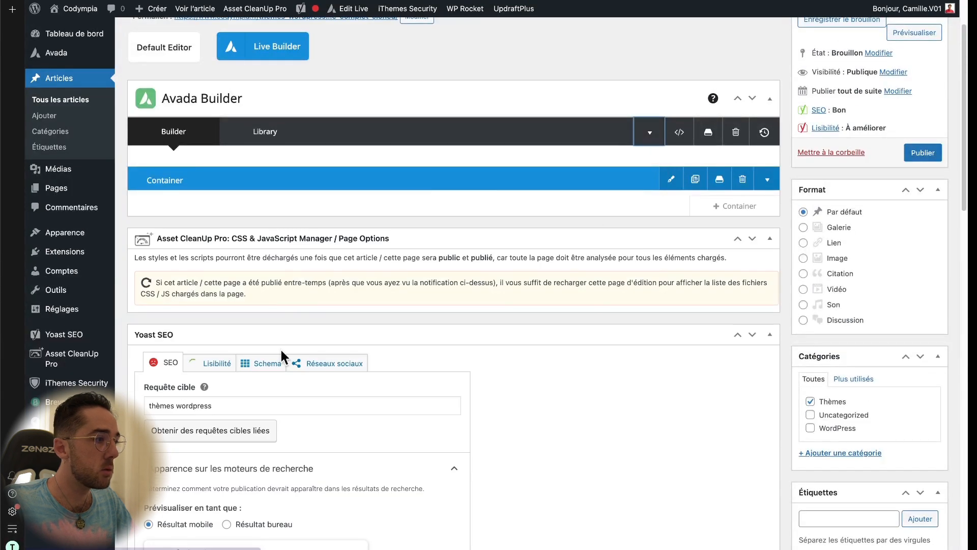
scroll(308, 234, up, 2)
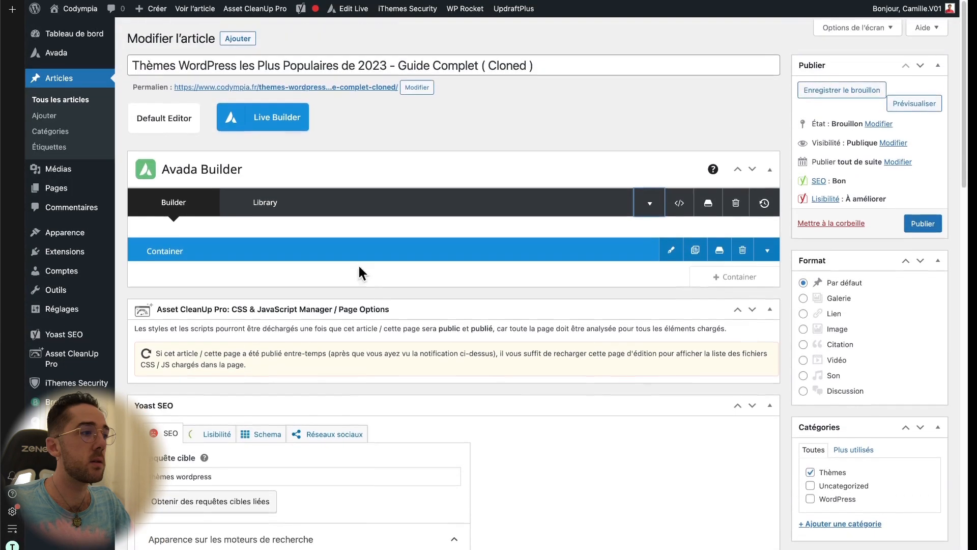
Step: Try to replace the Yoast SEO title with "Guide 2023: Top 10 Plugins WordPress Indispensables pour Optimiser votre Site"
scroll(300, 249, down, 6)
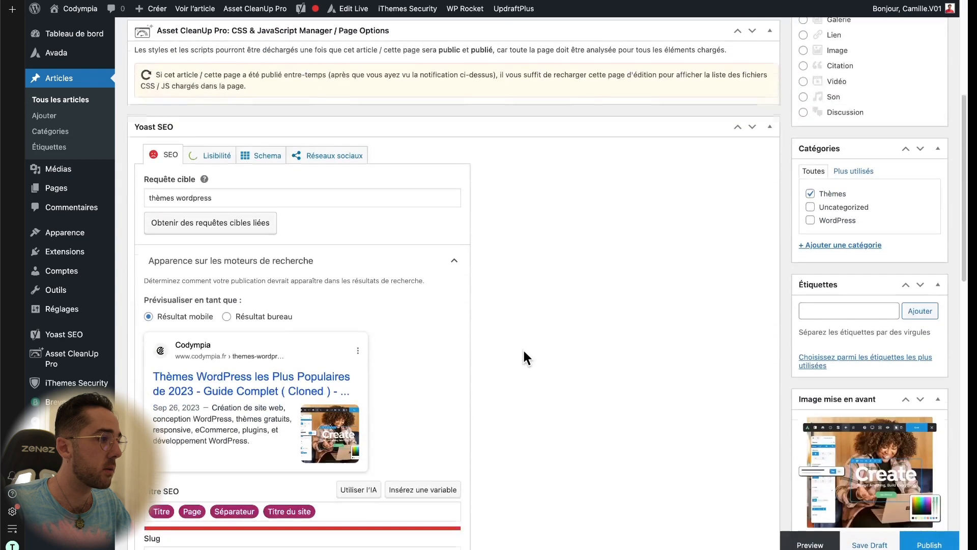
scroll(367, 305, down, 1)
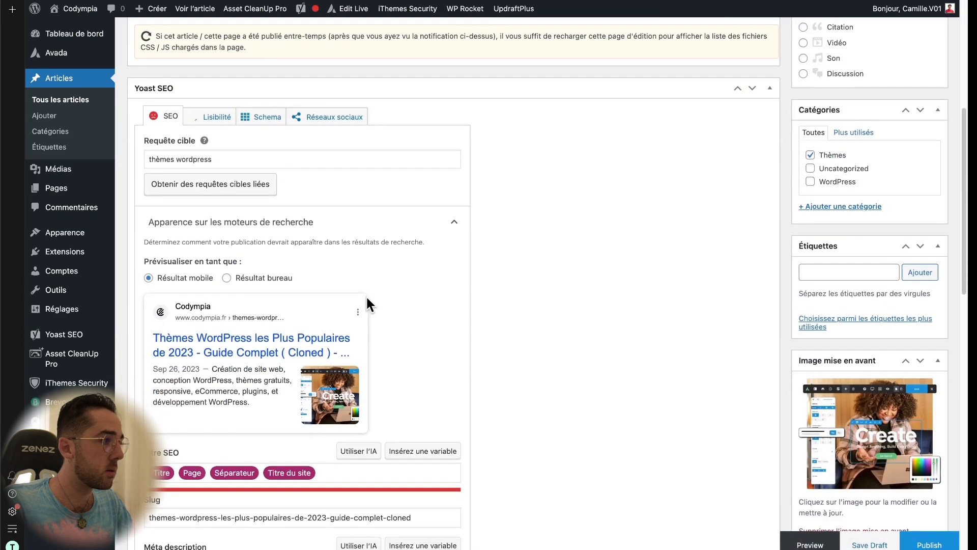
scroll(345, 204, down, 5)
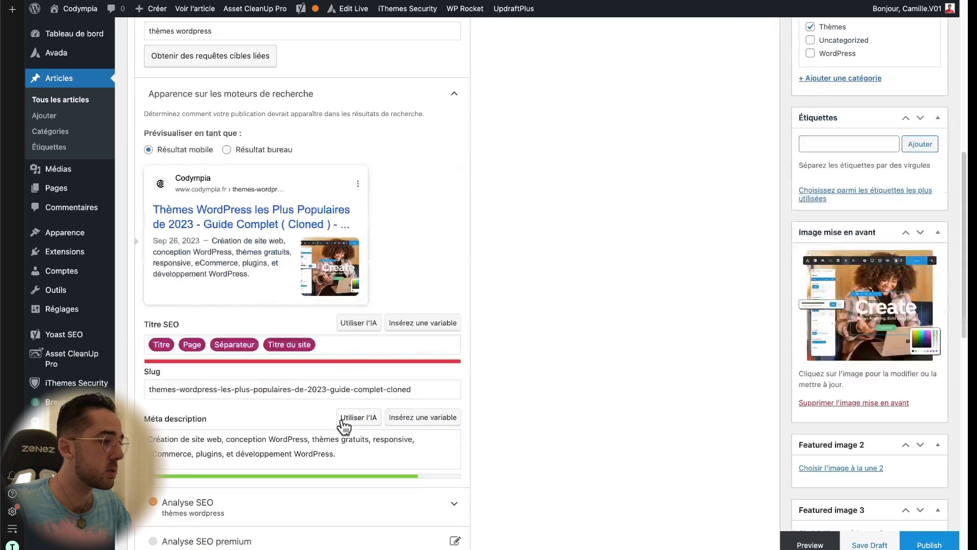
click(301, 315)
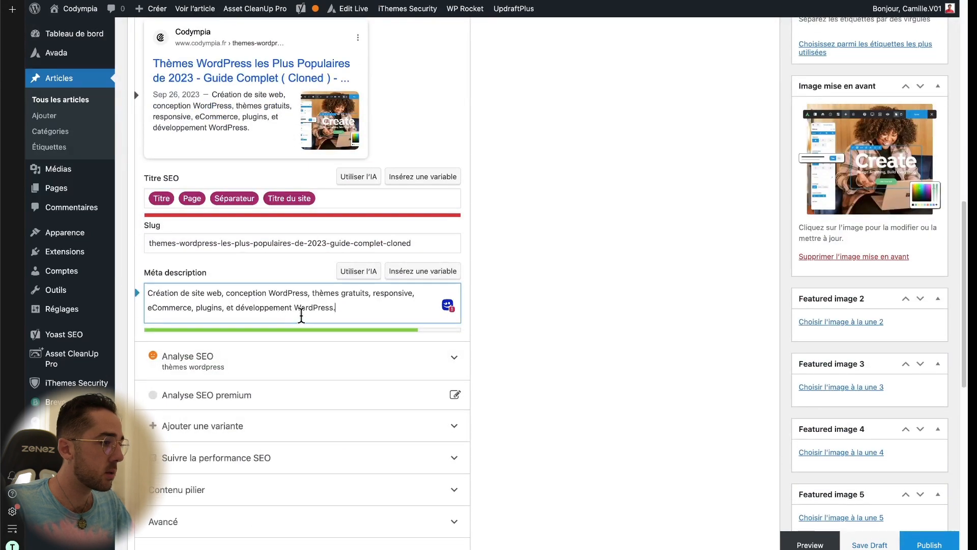
triple_click(330, 198)
key(ctrl+v)
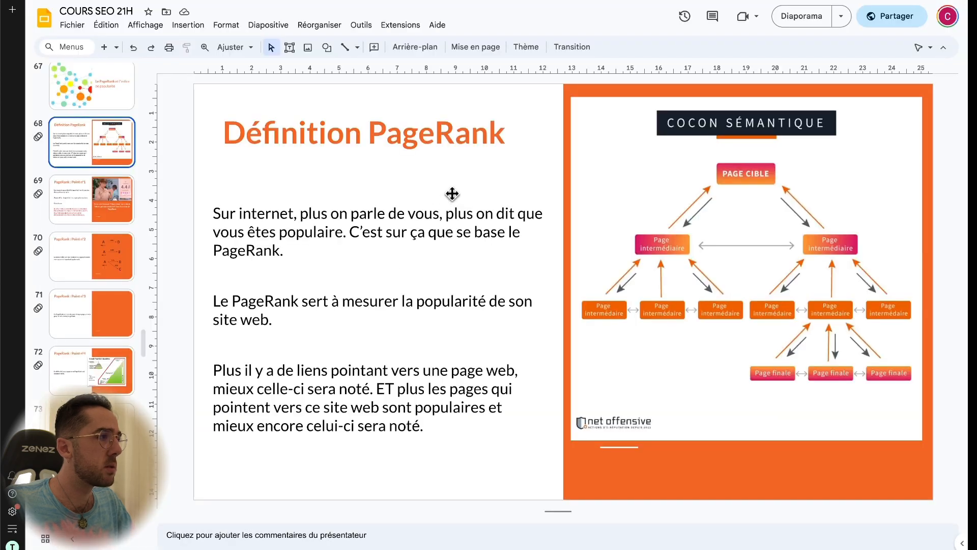
Step: Return to the cloned article's Yoast settings and undo the SEO title replacement
click(448, 198)
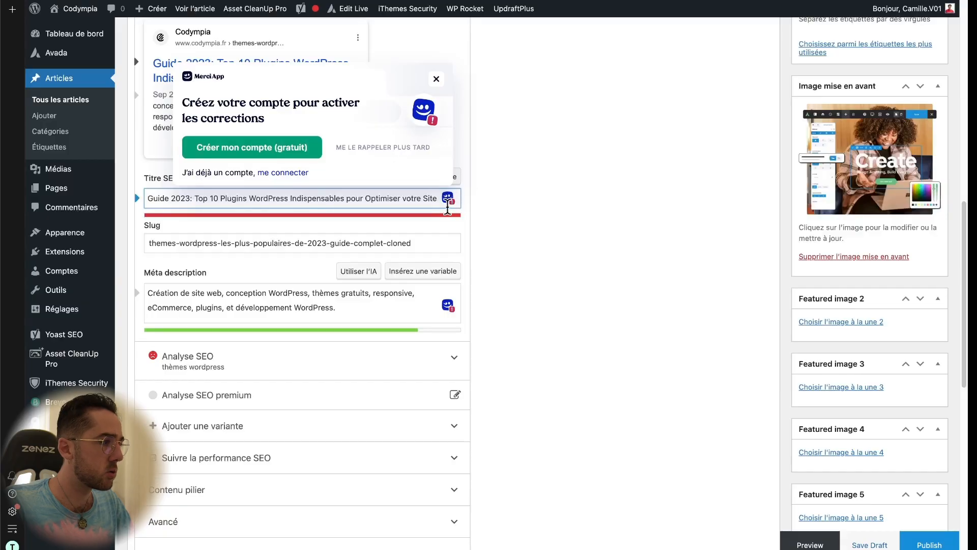
key(ctrl+z)
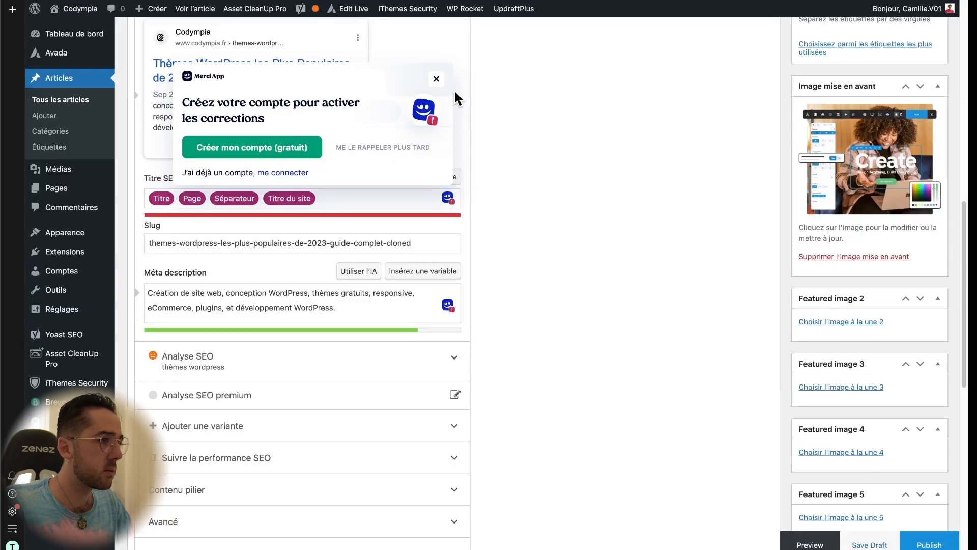
Step: Copy the generated meta description from Mark and replace the cloned article's Yoast meta description with it
click(436, 78)
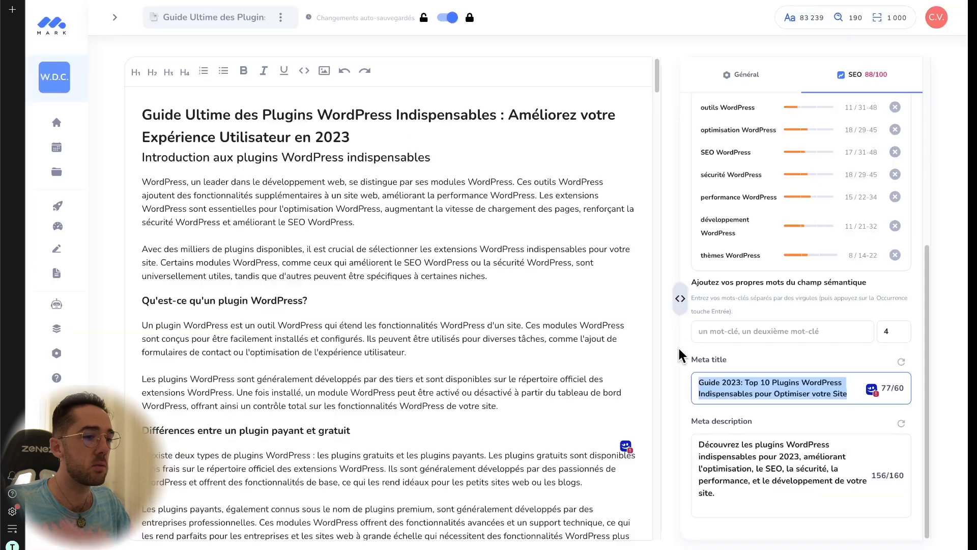
click(771, 463)
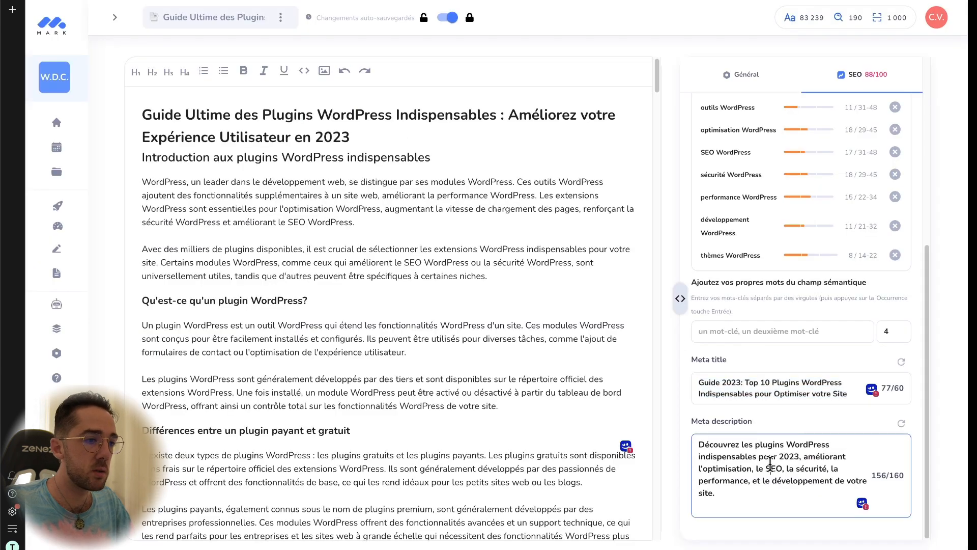
key(ctrl+a)
key(ctrl+c)
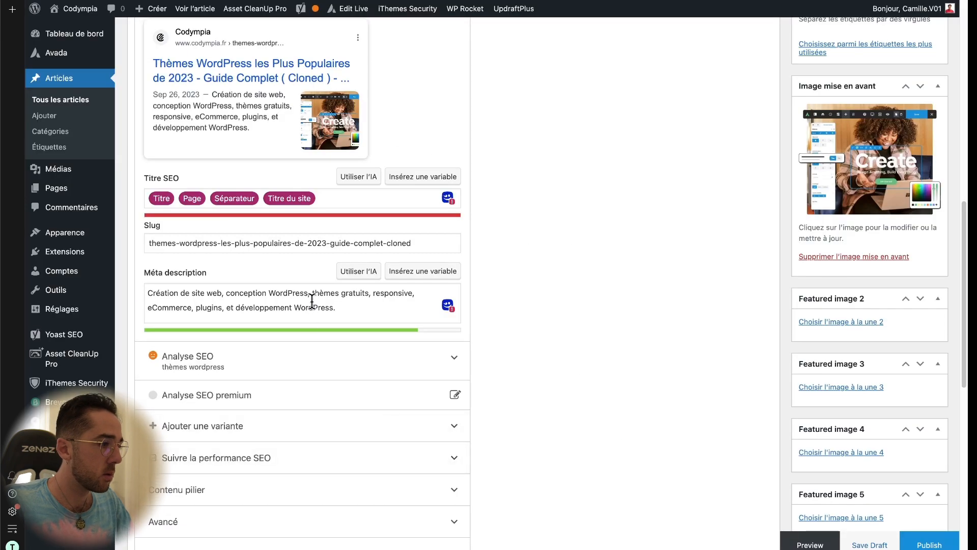
click(312, 300)
key(ctrl+a)
key(ctrl+v)
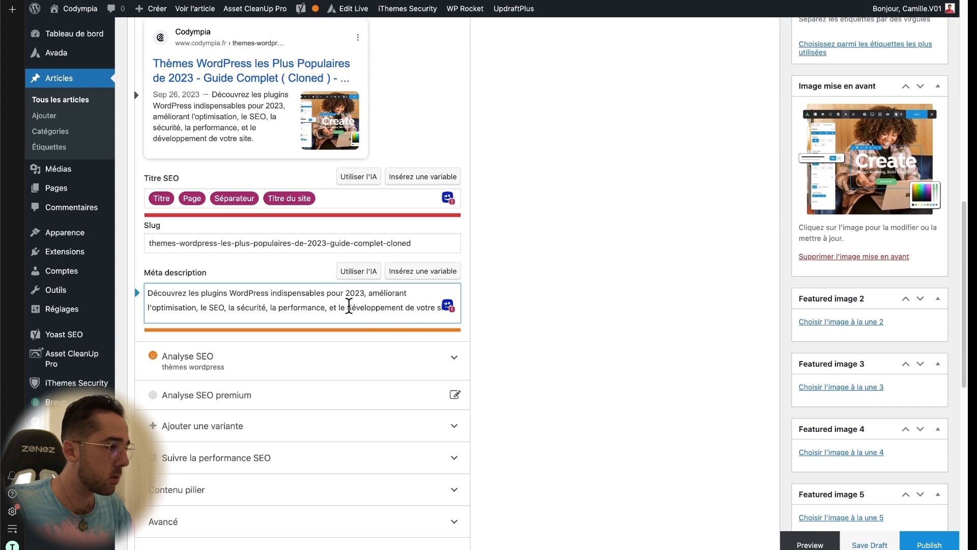
Step: Shorten the end of the Yoast meta description to "la sécurité, et la performance de votre site."
drag(334, 307, 415, 307)
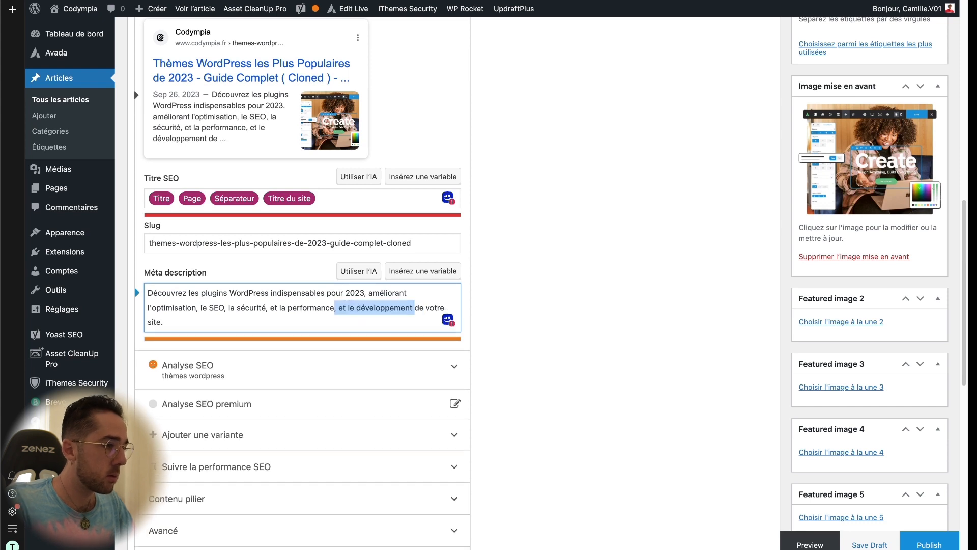
key(BackSpace)
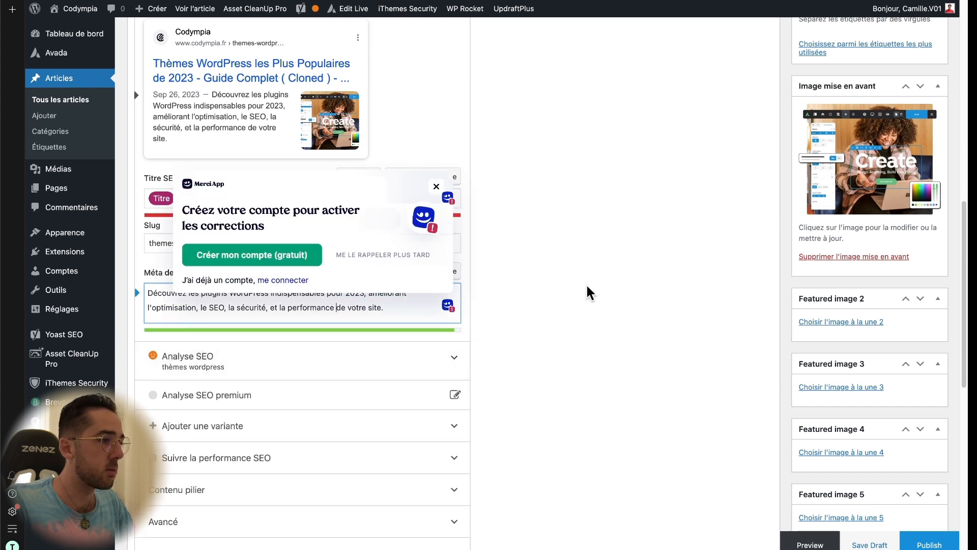
click(436, 186)
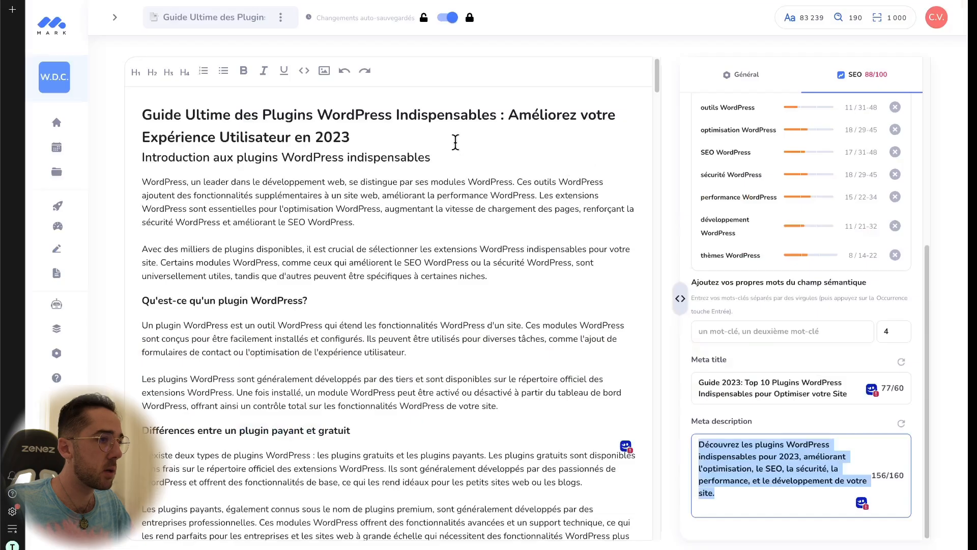
Step: Replace the WordPress article title with Mark's heading "Guide Ultime des Plugins WordPress Indispensables : Améliorez votre Expérience Utilisateur en 2023"
drag(363, 134, 146, 113)
key(super+c)
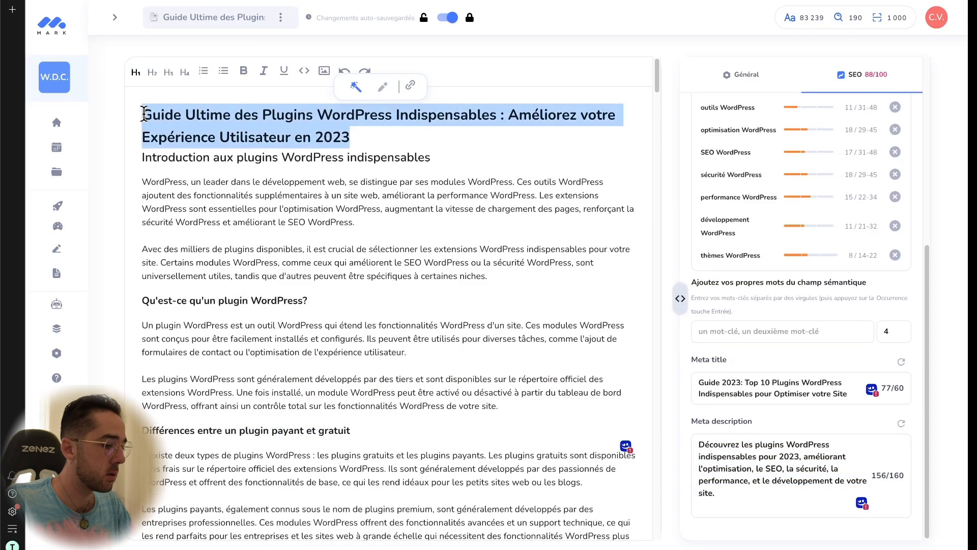
key(super+Tab)
click(399, 61)
key(super+a)
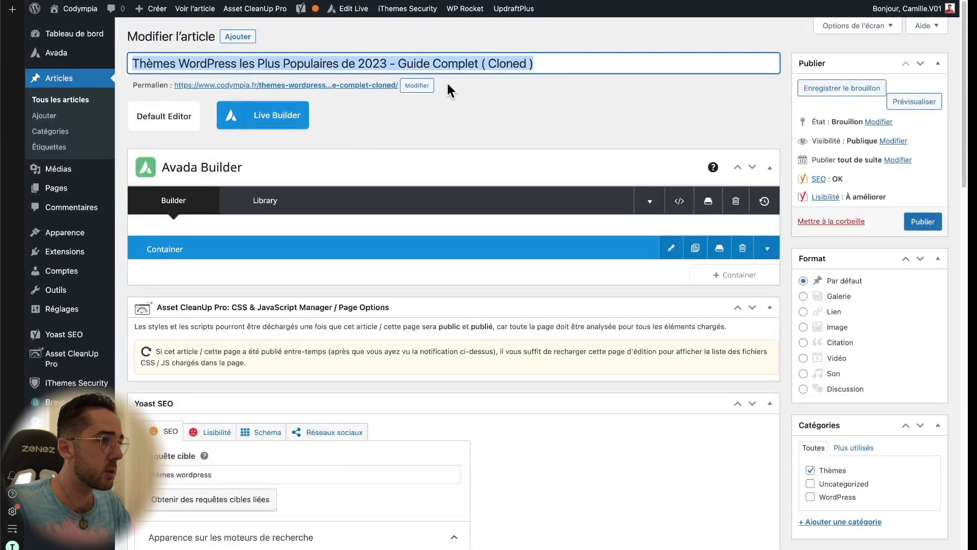
key(super+v)
click(500, 127)
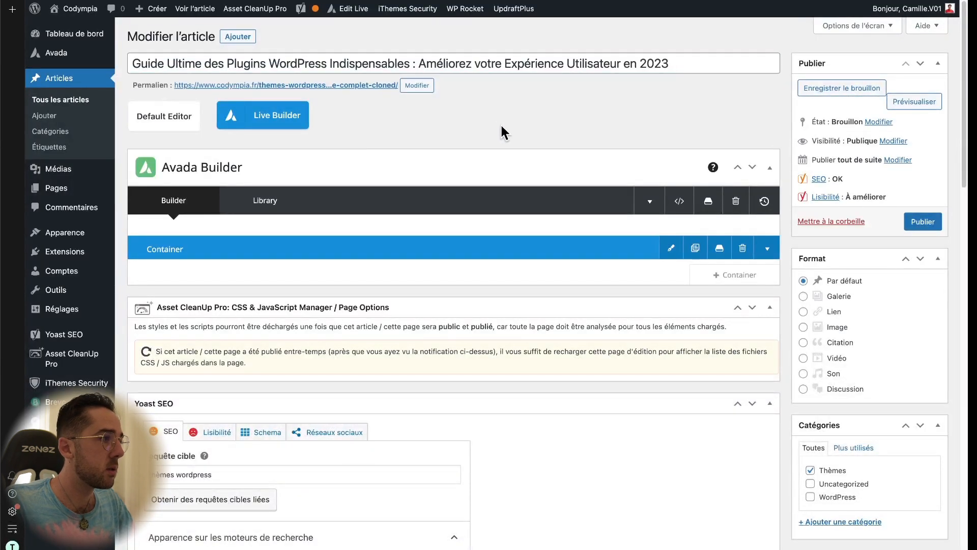
Step: Set the article's permalink slug to "plugins-wordpress-indispensables" and save the draft
click(417, 85)
click(332, 72)
key(super+a)
click(333, 90)
key(super+a)
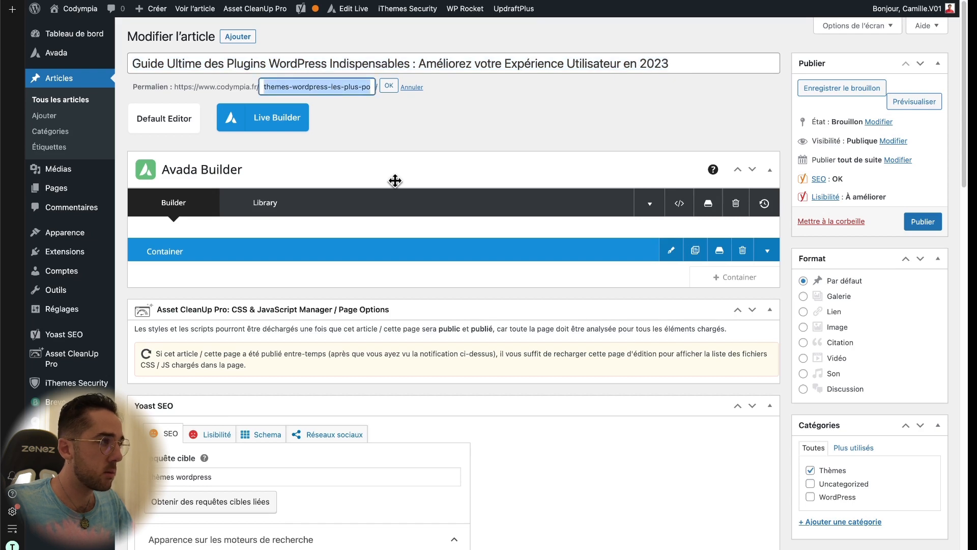
key(super+Tab)
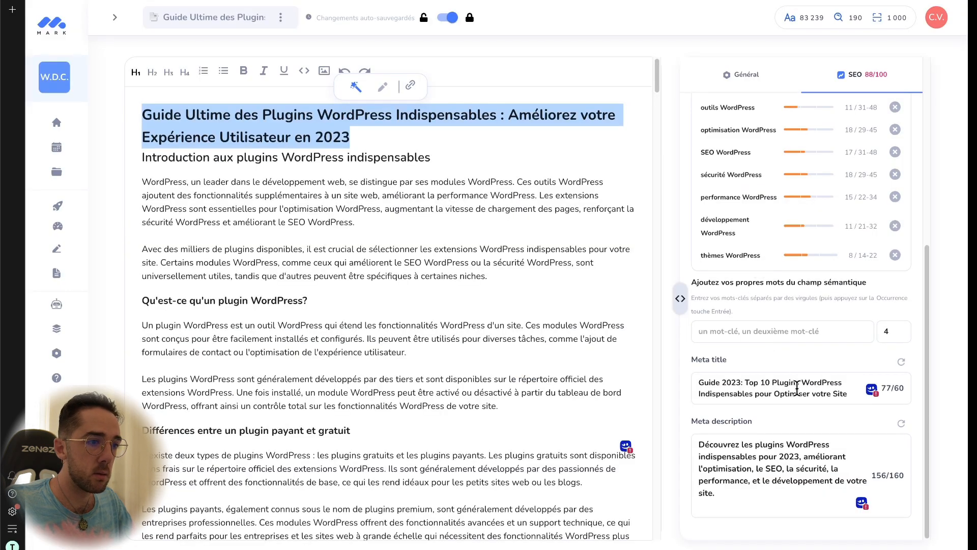
scroll(795, 387, up, 6)
key(super+Tab)
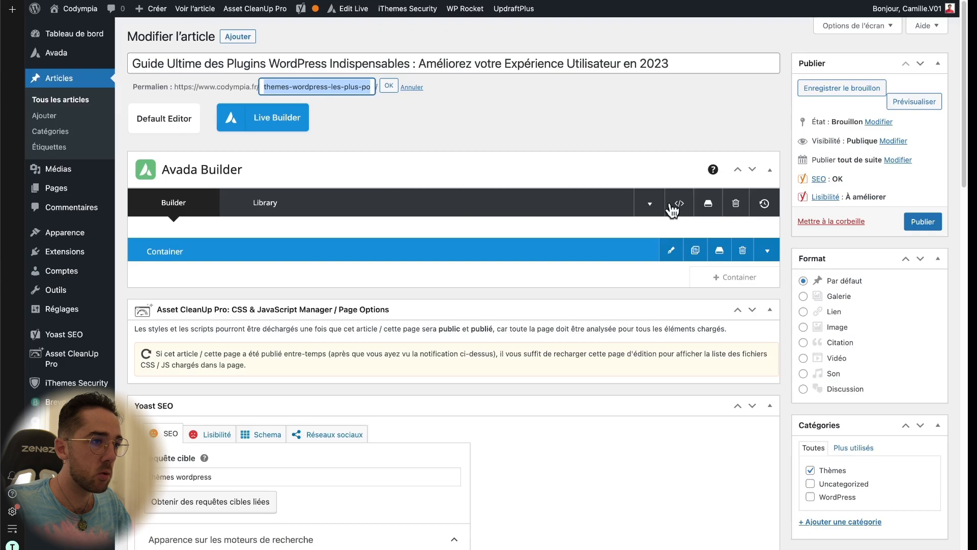
click(357, 98)
triple_click(355, 88)
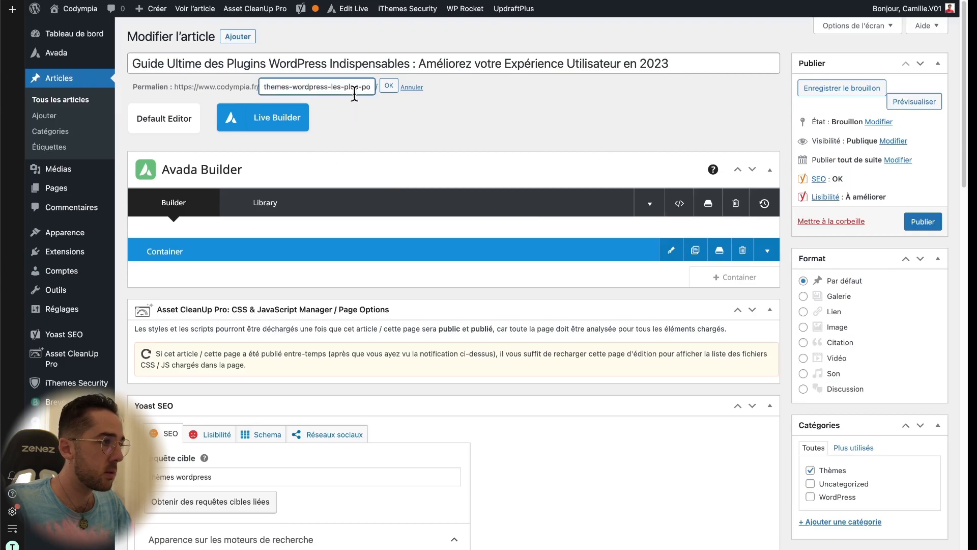
text(plugins-wordpress-ind)
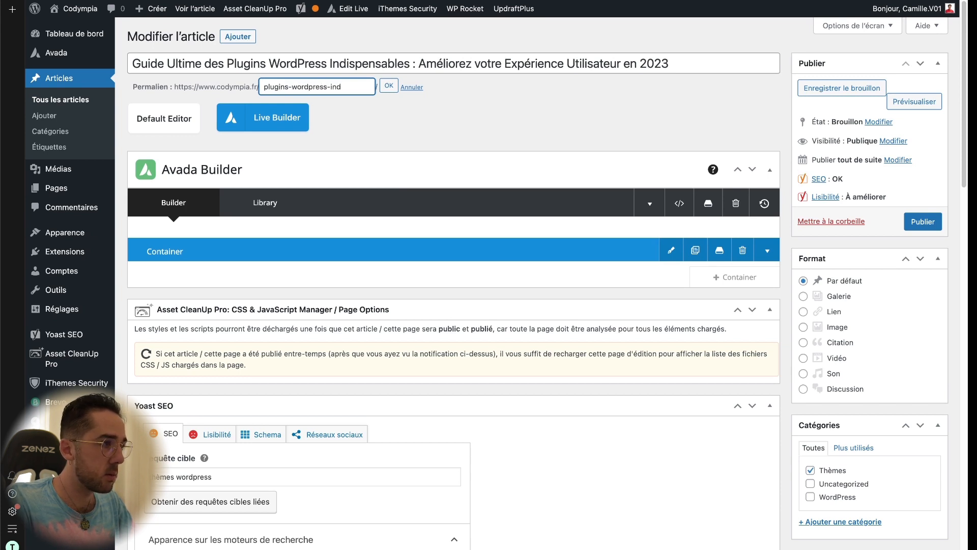
text(ispensables)
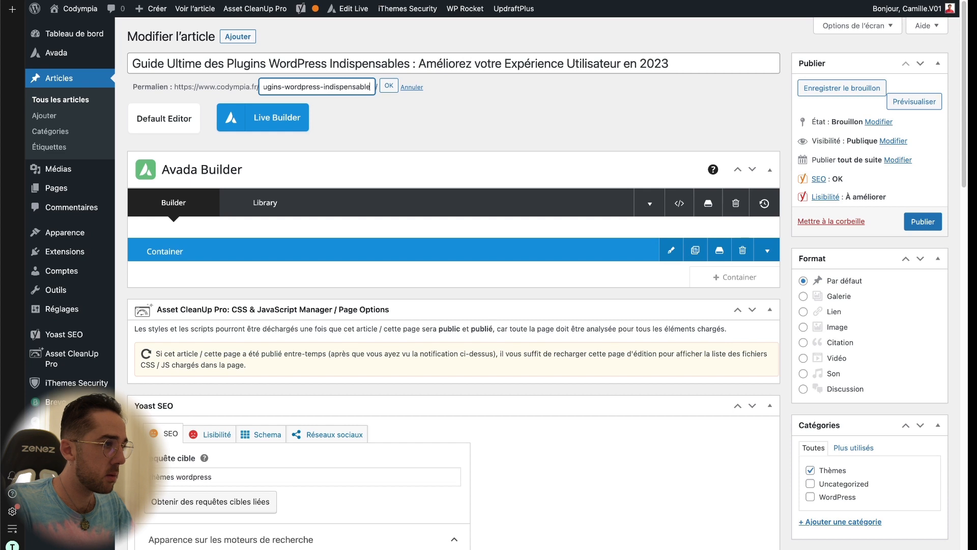
click(389, 87)
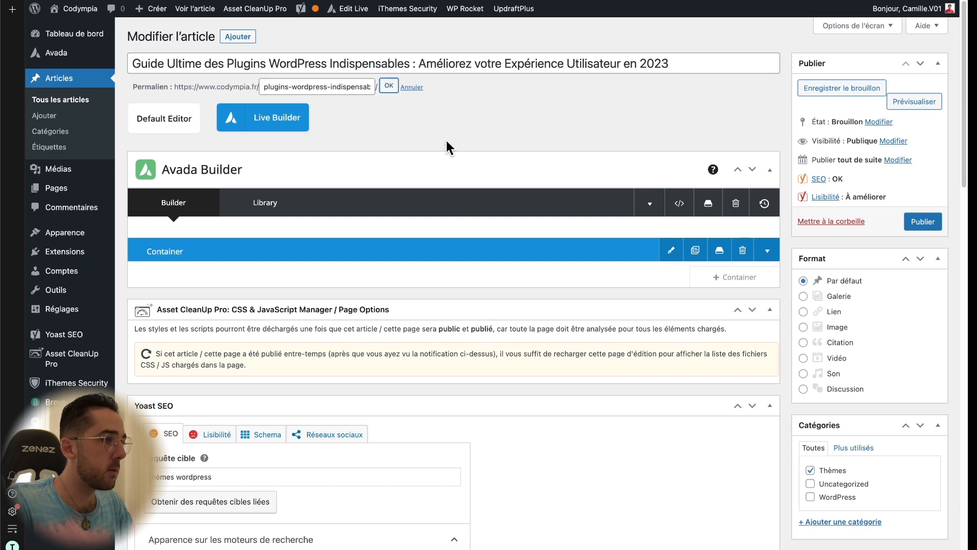
click(841, 88)
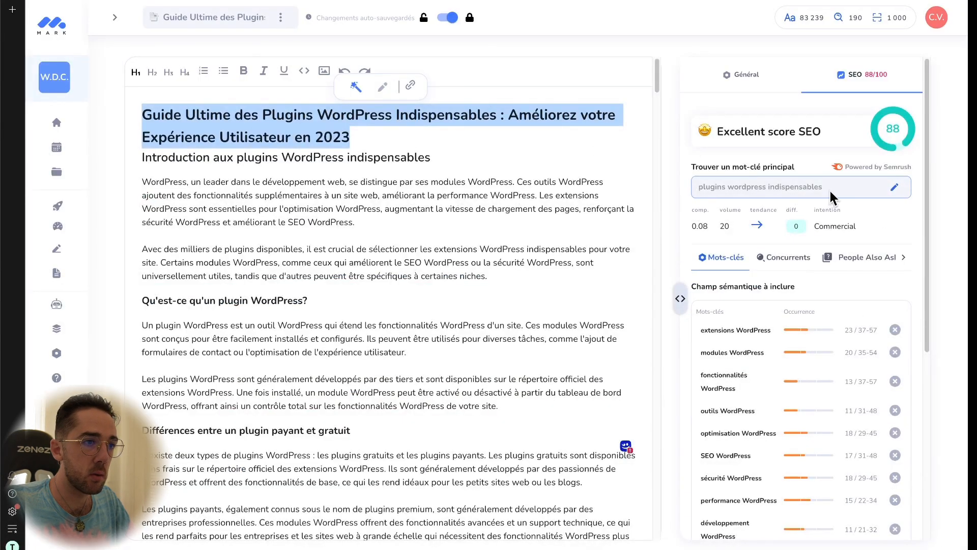
Step: Copy Mark's main keyword, set the Yoast focus keyphrase to "plugins wordpress indispensables", and save the draft
drag(832, 197, 696, 196)
key(ctrl+c)
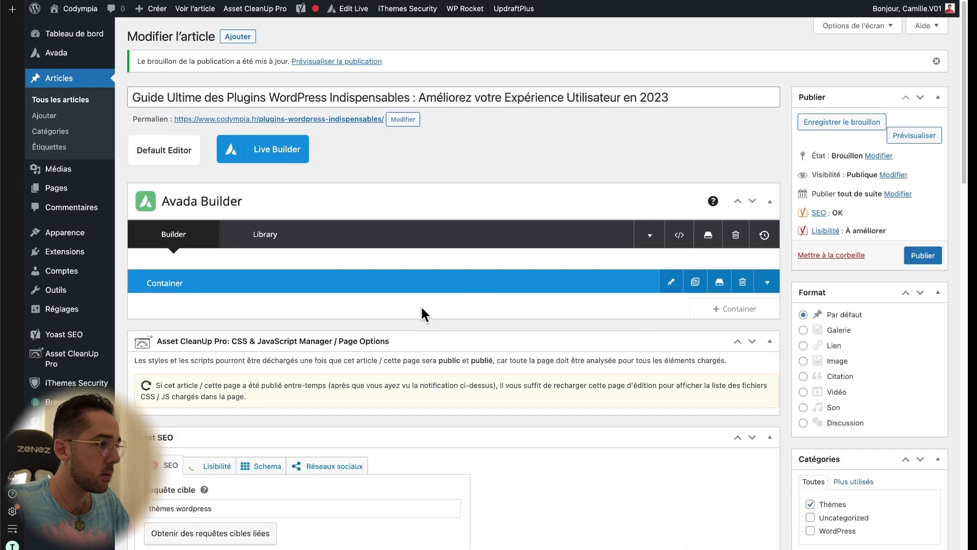
scroll(506, 354, down, 5)
click(253, 253)
key(ctrl+a)
key(ctrl+v)
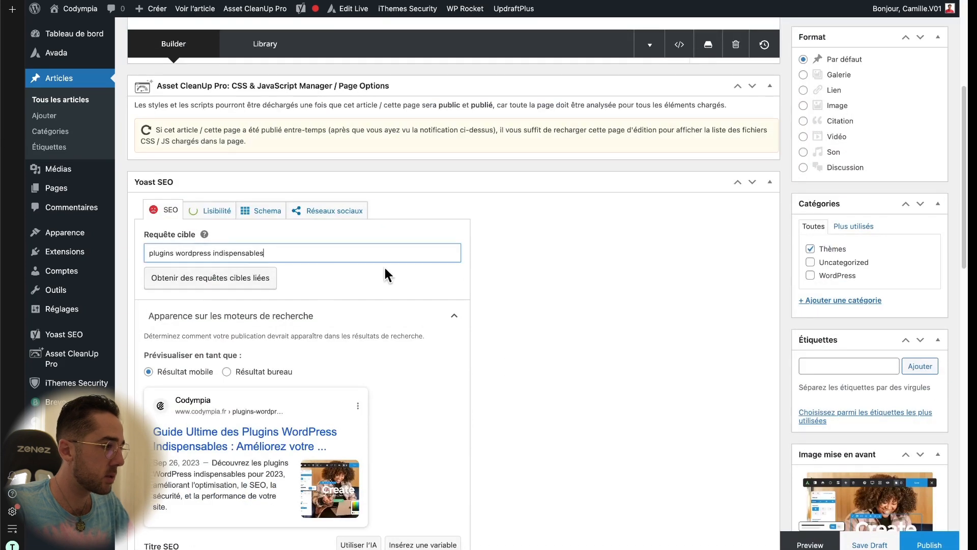
click(546, 300)
scroll(509, 326, up, 5)
click(827, 125)
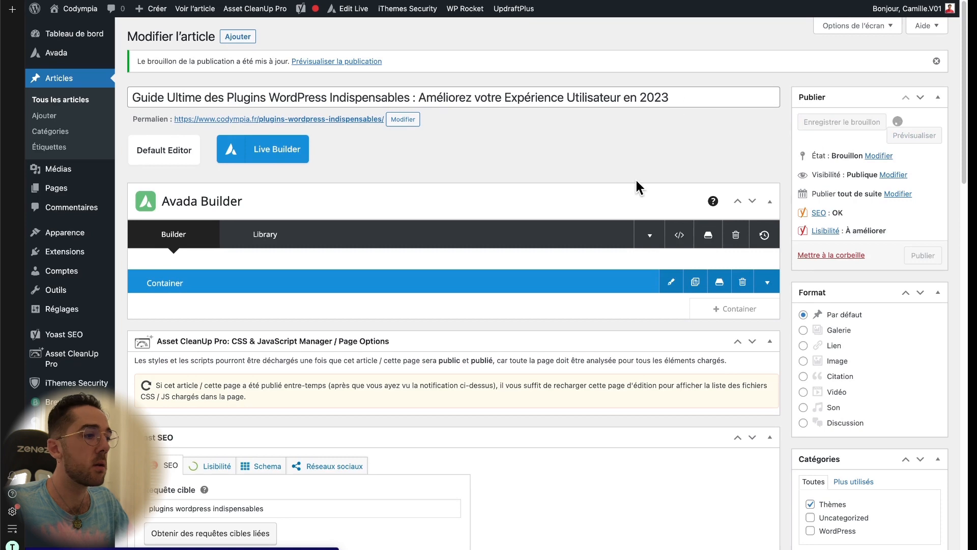
scroll(414, 528, down, 6)
scroll(355, 209, up, 1)
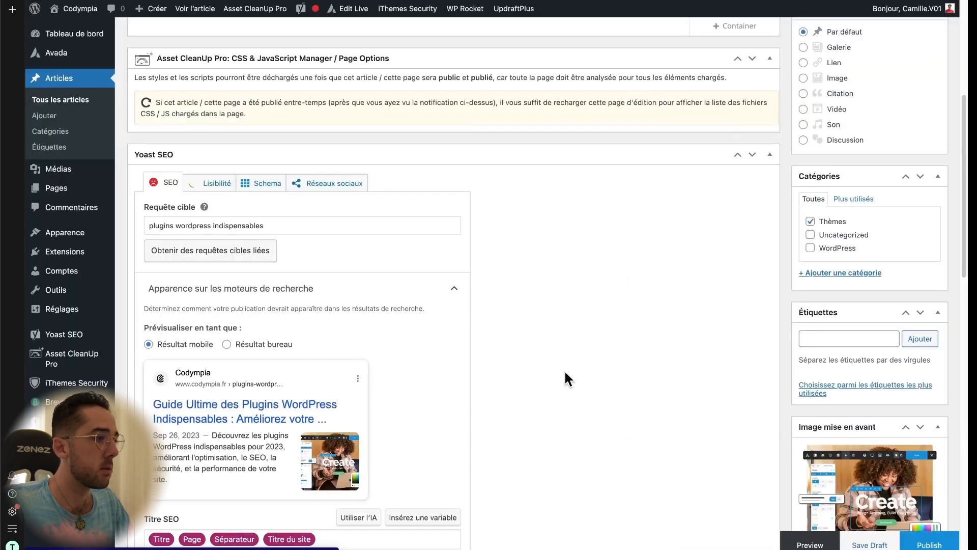
scroll(561, 369, up, 10)
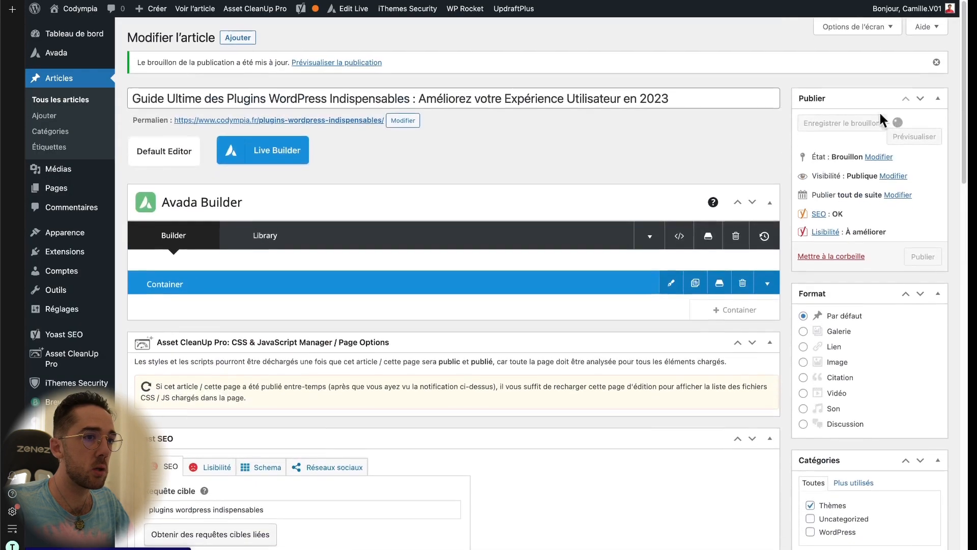
scroll(472, 451, down, 3)
scroll(462, 423, up, 3)
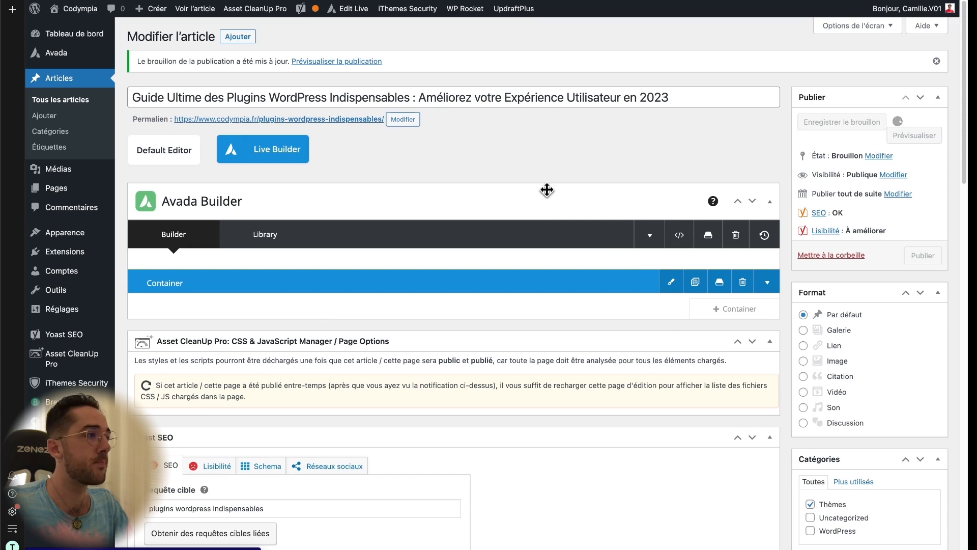
Step: Open the article in the Avada Live Builder and show its Text Block content in the full-screen editor
click(290, 154)
key(Return)
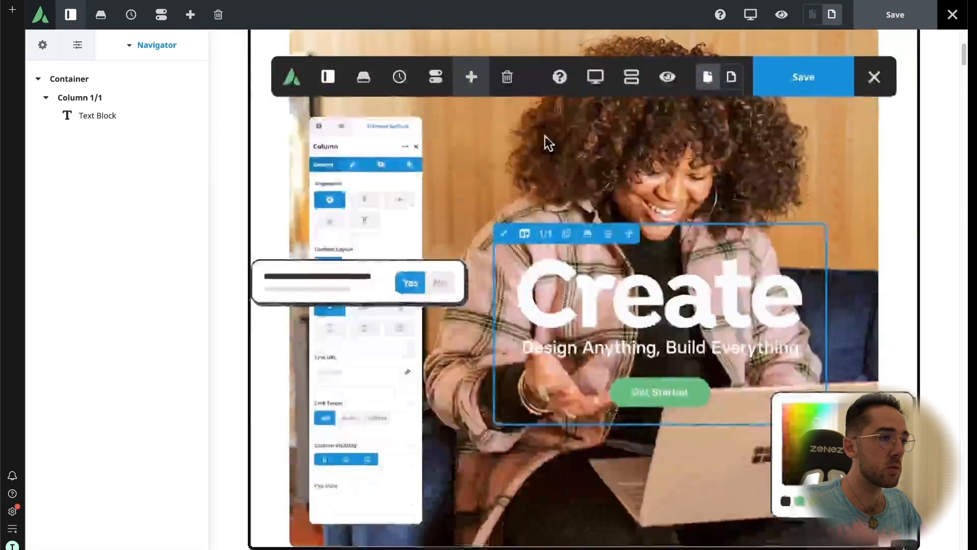
scroll(559, 135, down, 4)
scroll(517, 270, down, 5)
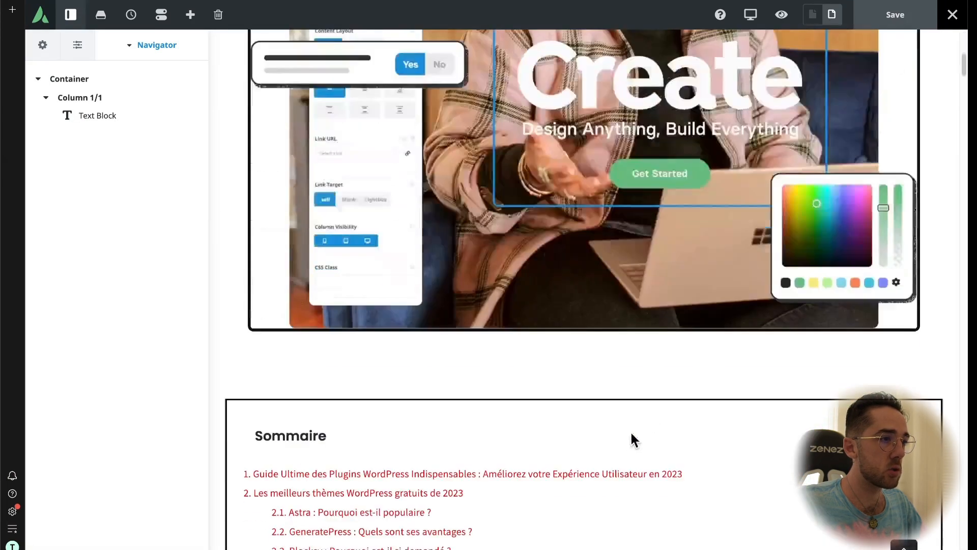
scroll(573, 262, down, 8)
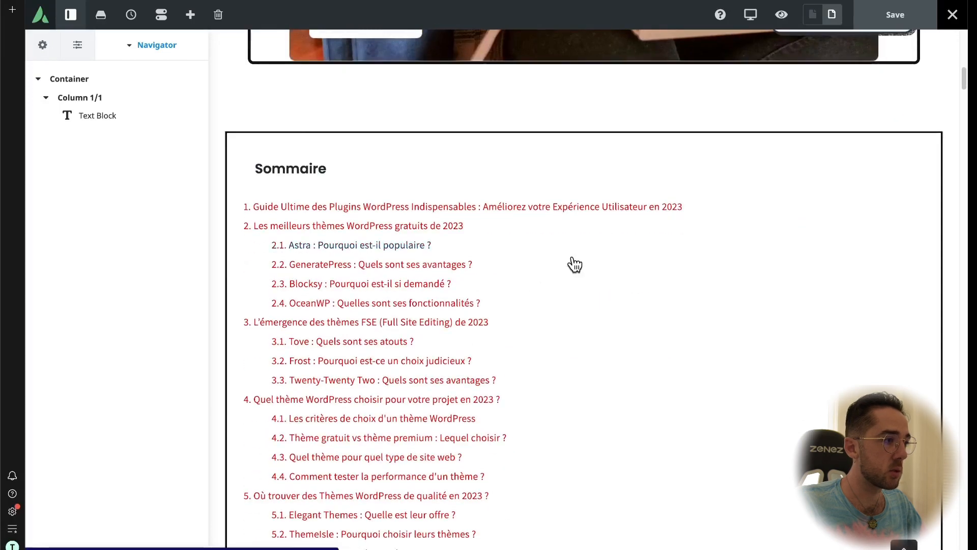
scroll(556, 334, down, 8)
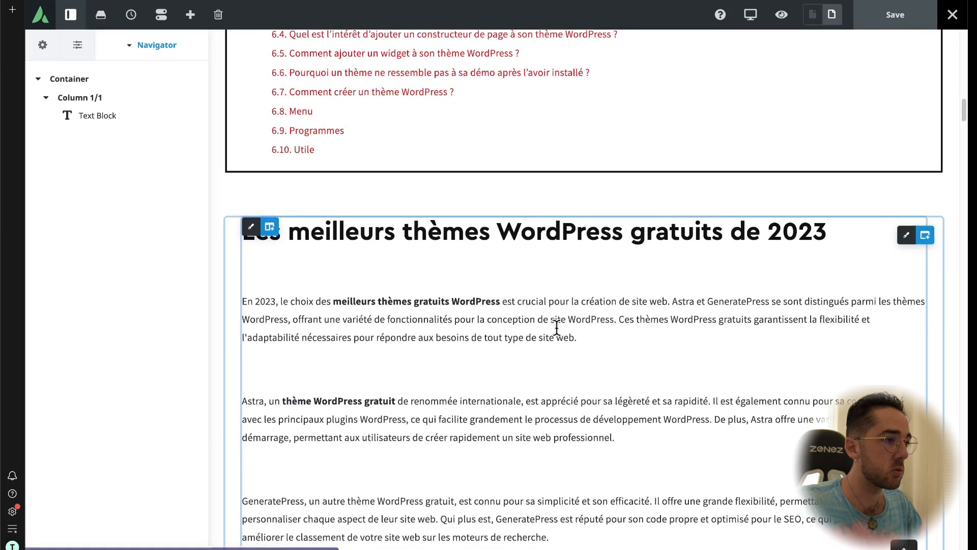
scroll(459, 463, down, 10)
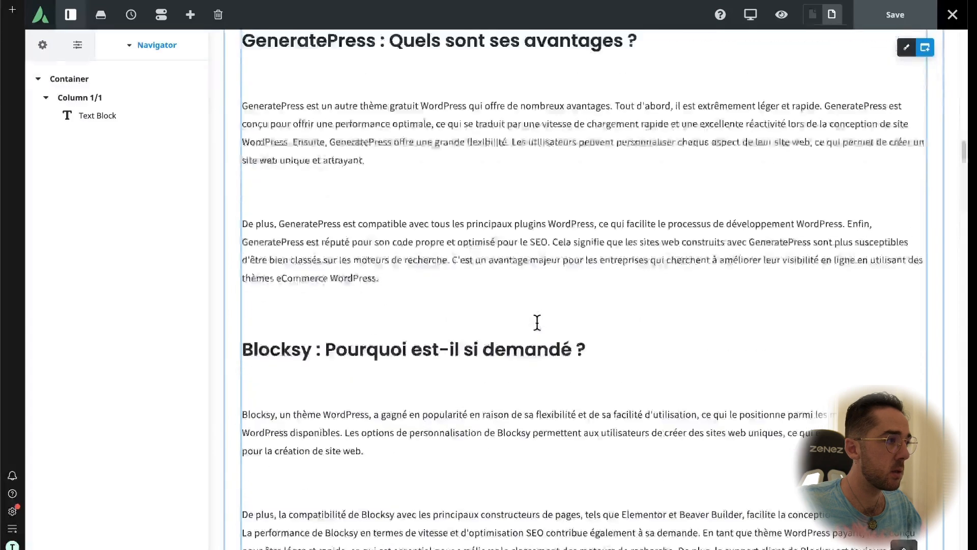
click(152, 116)
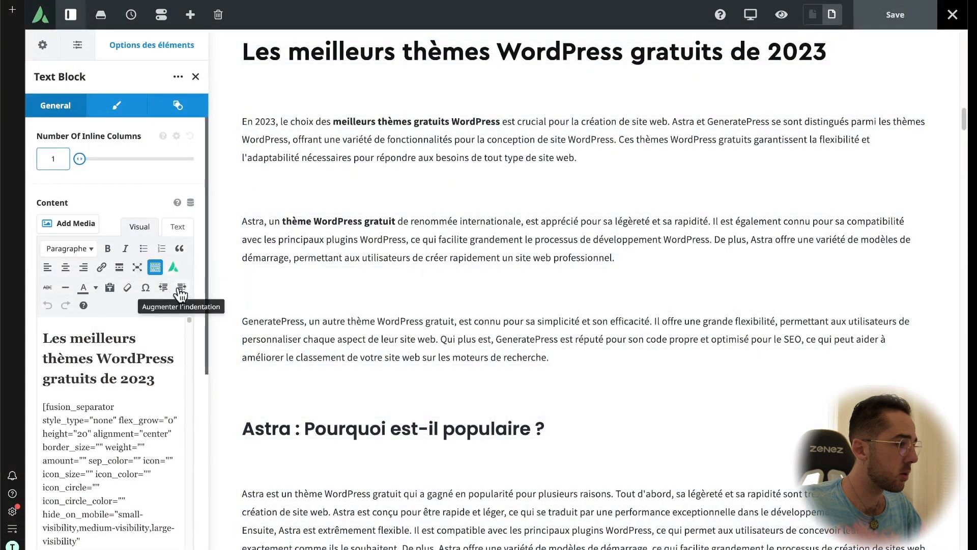
click(139, 267)
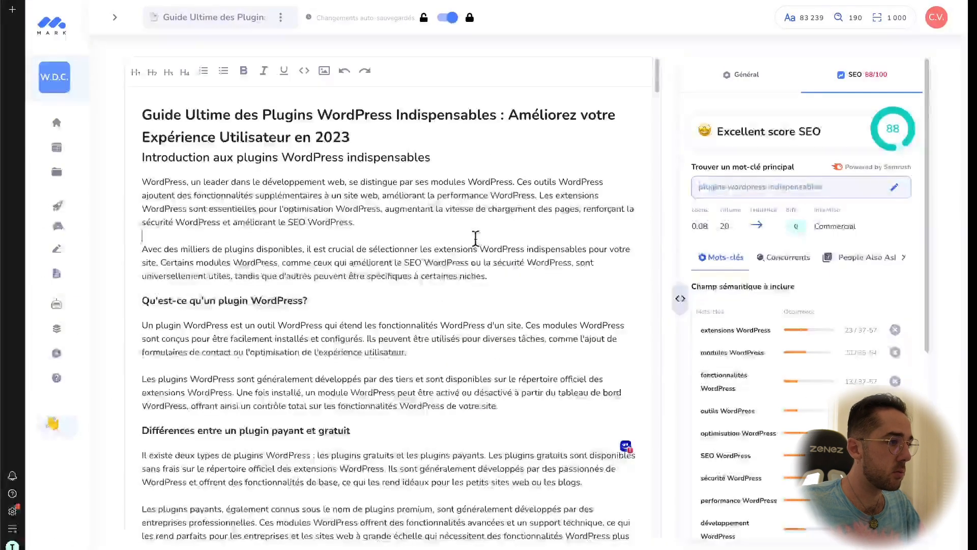
Step: Replace the old themes text below the first separator in the Text Block with the complete article copied from Mark
key(ctrl+a)
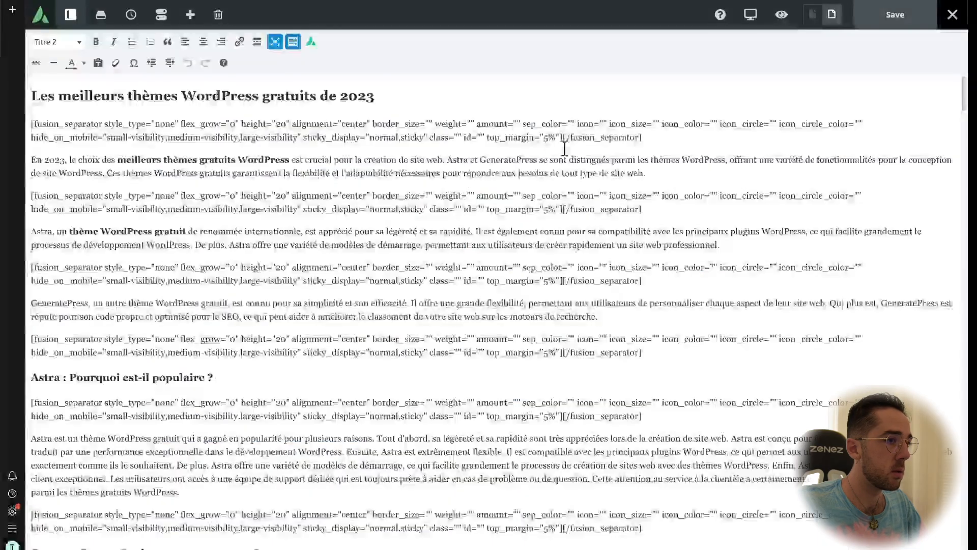
drag(668, 143, 4, 126)
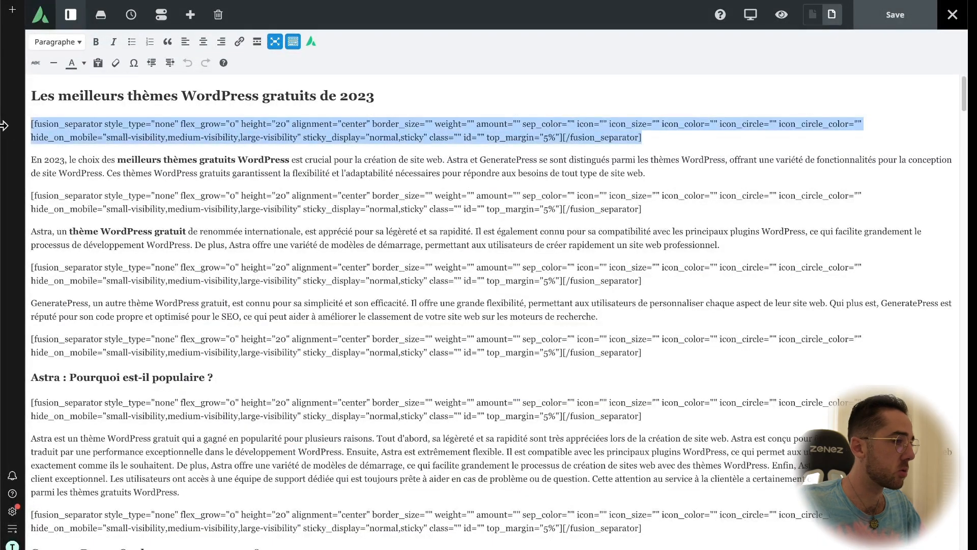
click(680, 143)
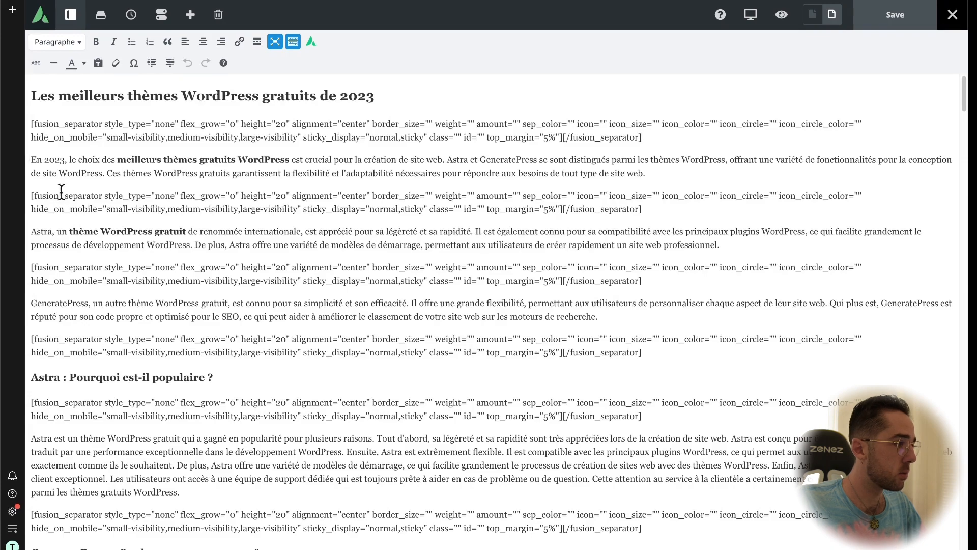
key(shift+Page_Down)
key(shift+Page_Down)
key(shift+Page_Down)
key(shift+Page_Down)
key(shift+Page_Down)
key(shift+Page_Down)
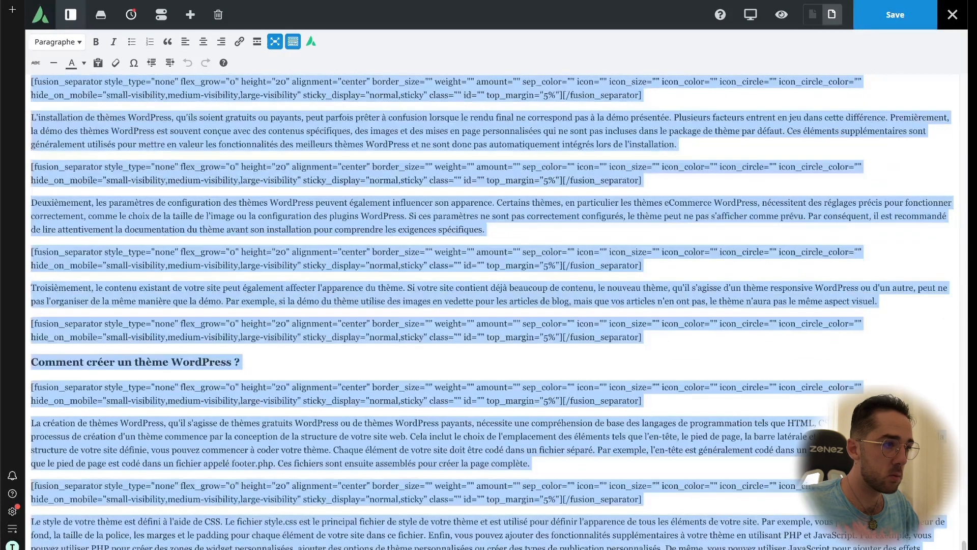
scroll(246, 206, up, 20)
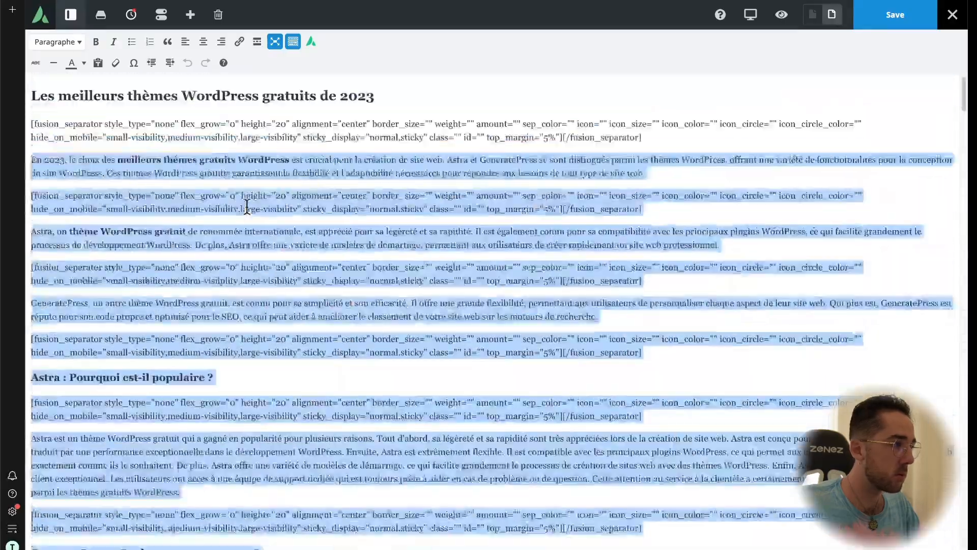
key(ctrl+v)
scroll(402, 193, up, 15)
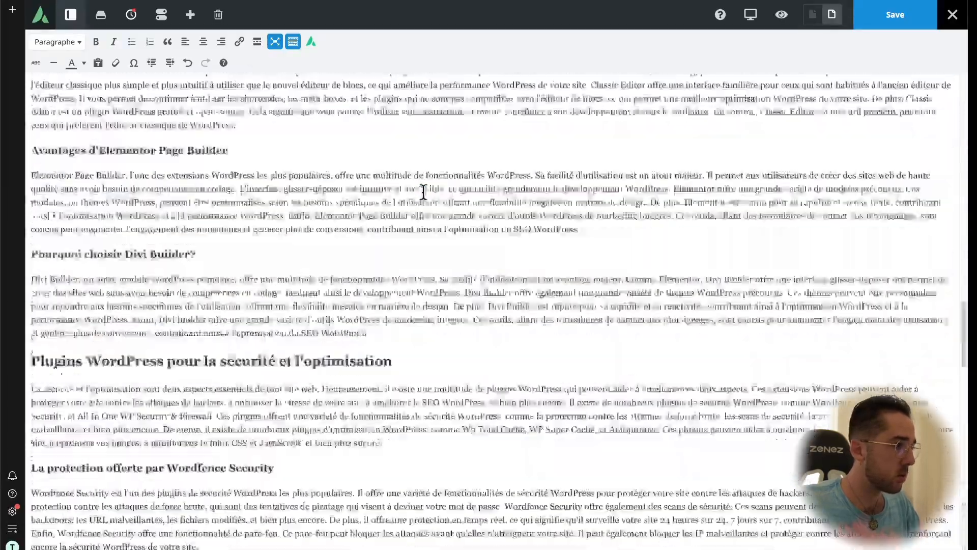
Step: Delete the pasted article title with its blank lines and the old heading "Les meilleurs thèmes WordPress gratuits de 2023"
drag(107, 201, 32, 175)
key(BackSpace)
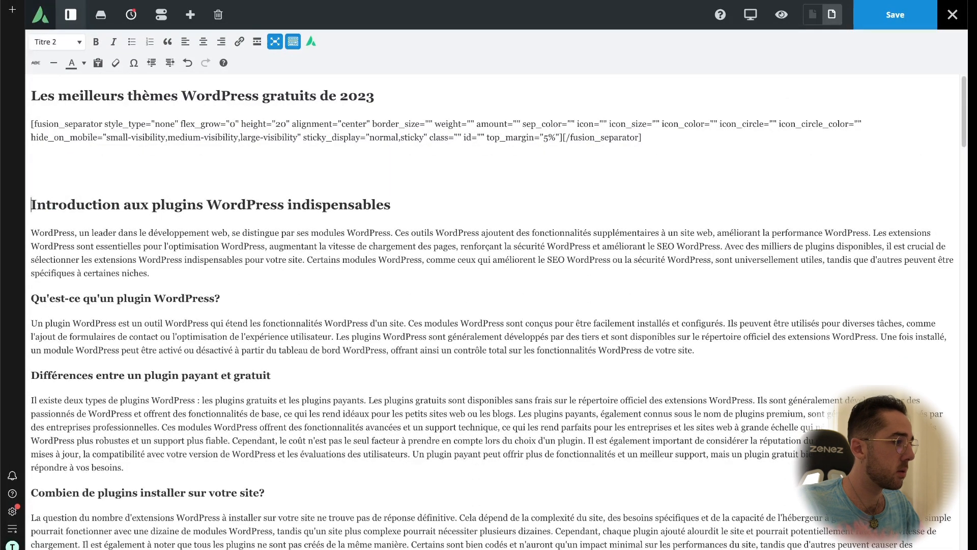
key(BackSpace)
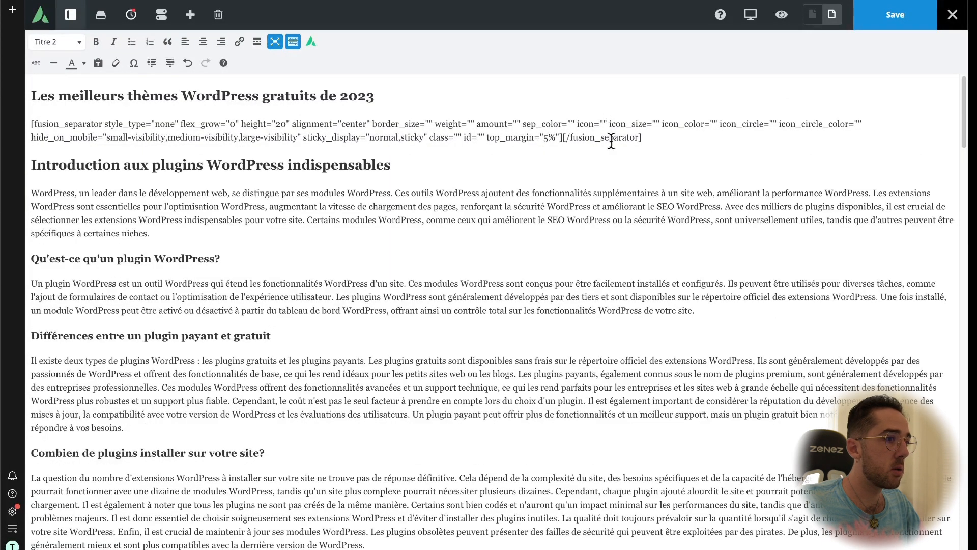
drag(384, 94, 23, 94)
key(BackSpace)
Step: Move the fusion_separator shortcode below the introduction heading, paste a copy after the introduction paragraph, and leave the full-screen editor
drag(716, 137, 55, 112)
key(ctrl+c)
key(BackSpace)
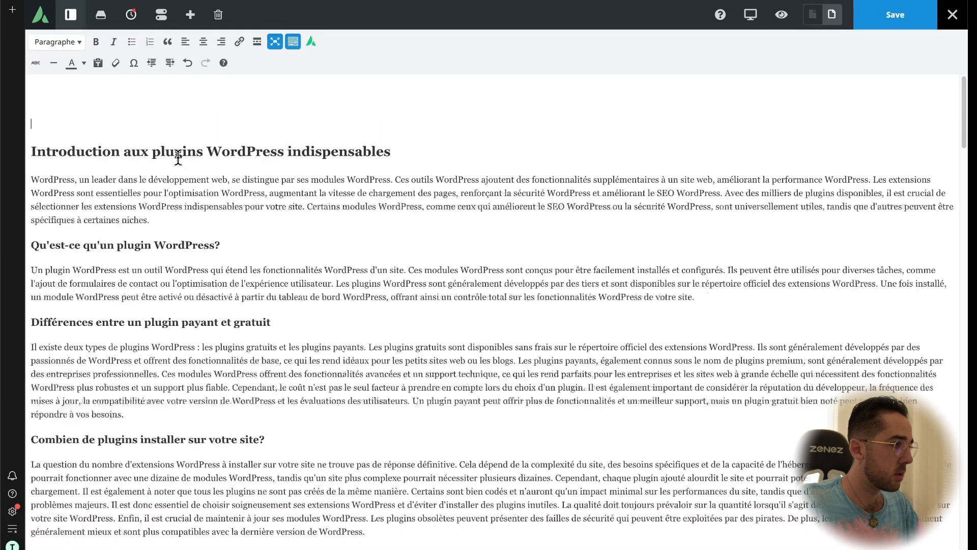
click(179, 158)
scroll(360, 131, down, 1)
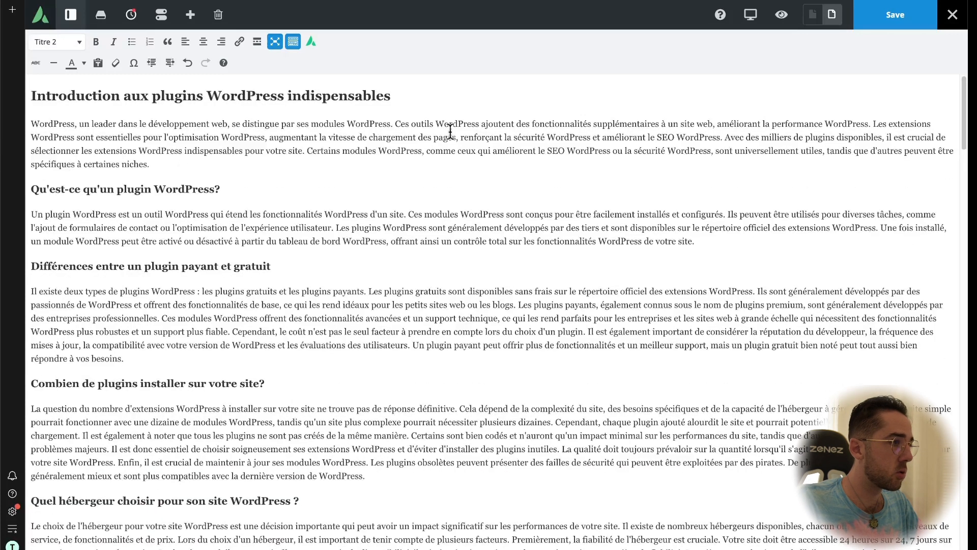
key(ctrl+z)
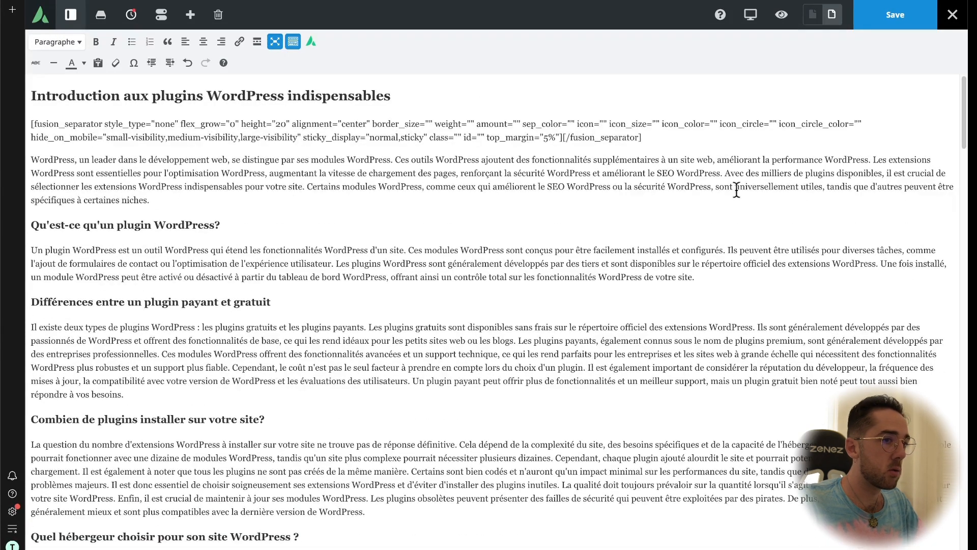
key(Return)
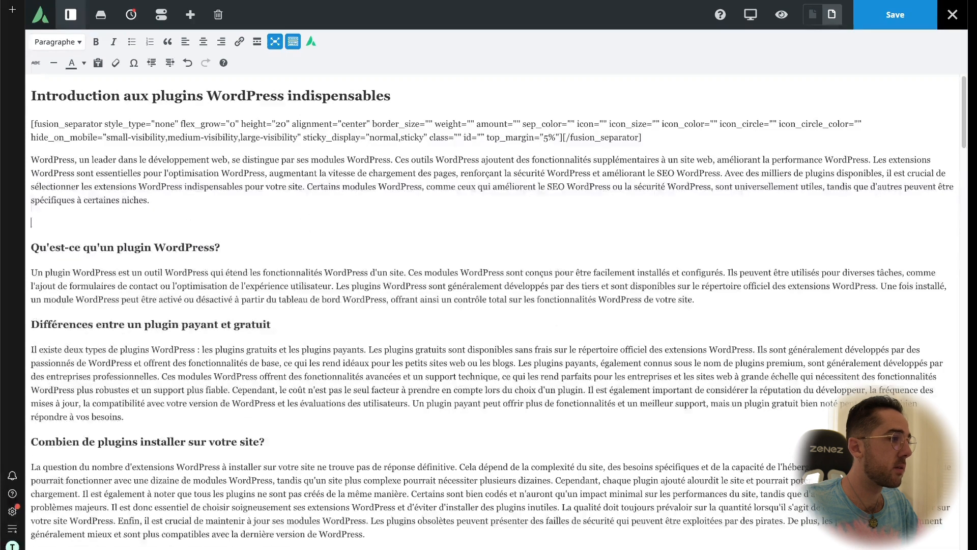
key(ctrl+v)
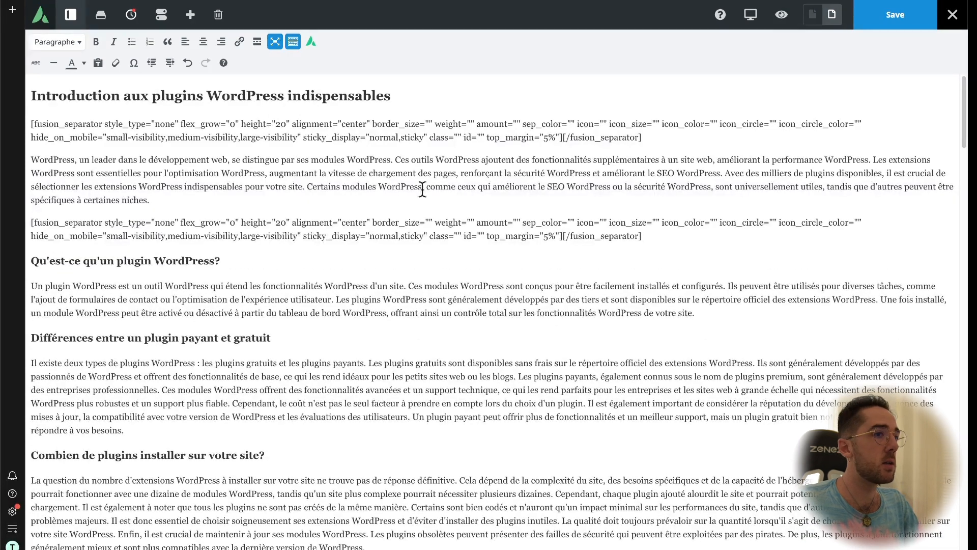
click(278, 44)
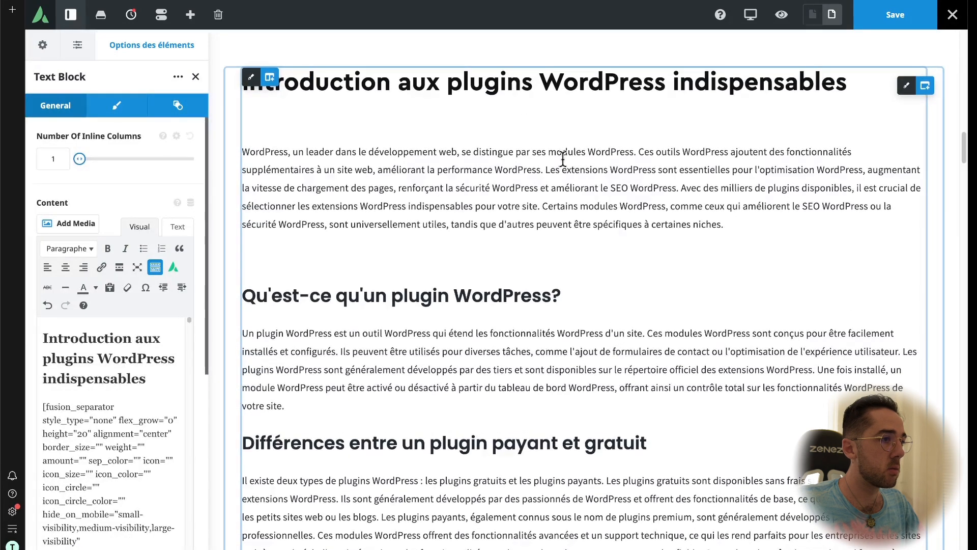
Step: Examine the new article in the live preview, from the table of contents down to the FAQ section
scroll(593, 138, up, 7)
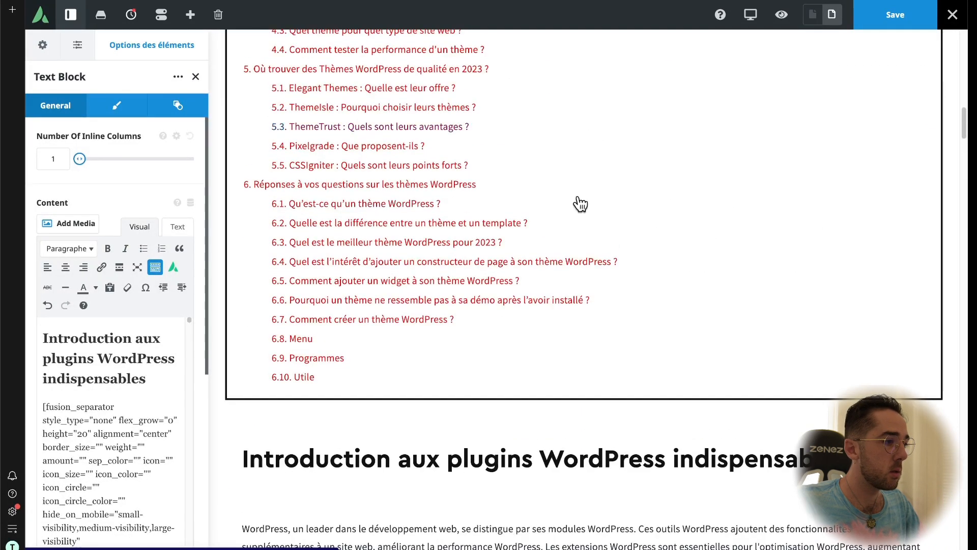
scroll(580, 204, up, 1)
scroll(580, 204, down, 8)
scroll(335, 280, up, 7)
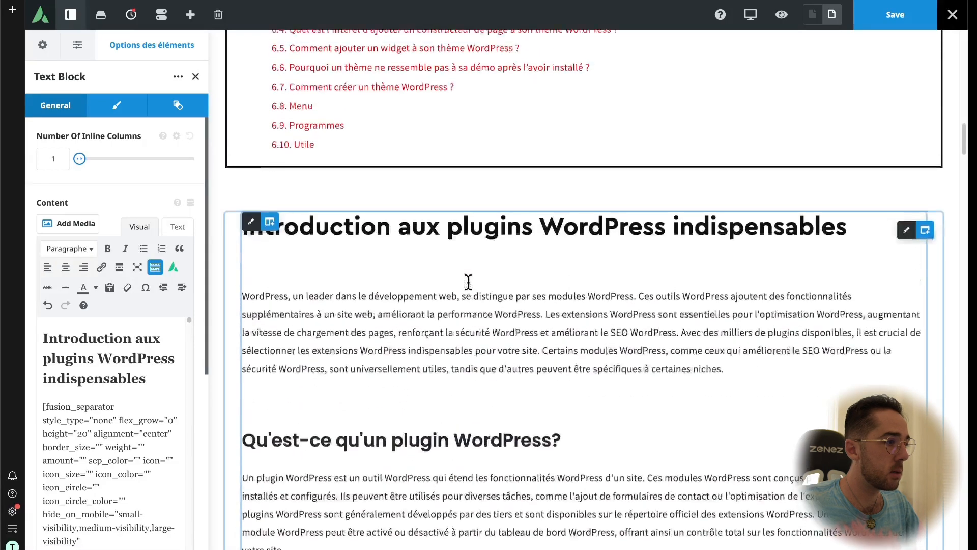
scroll(305, 365, up, 8)
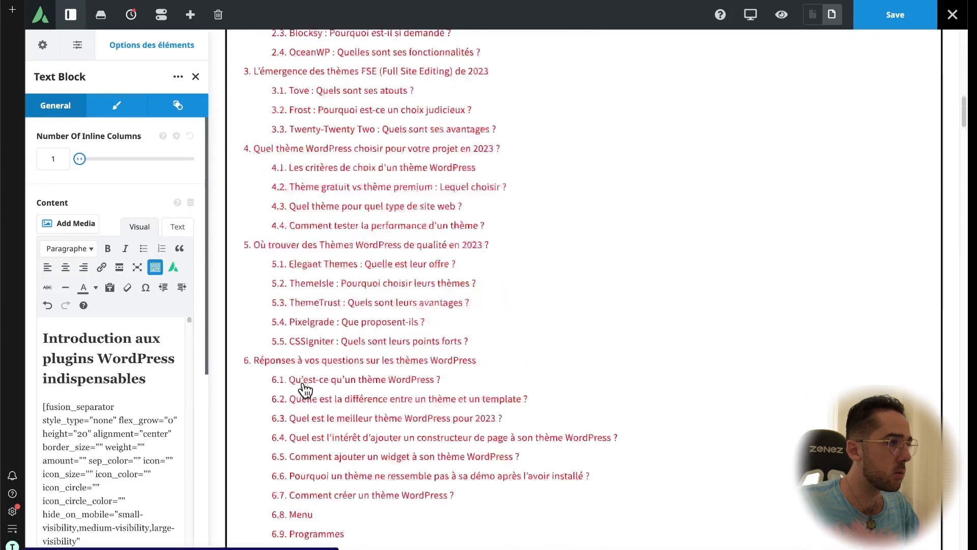
scroll(443, 409, down, 20)
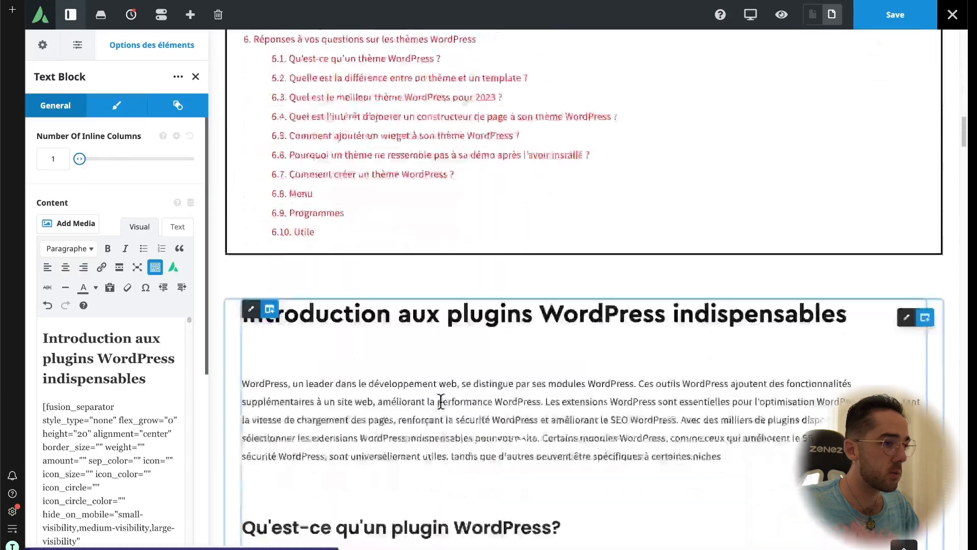
scroll(441, 401, down, 20)
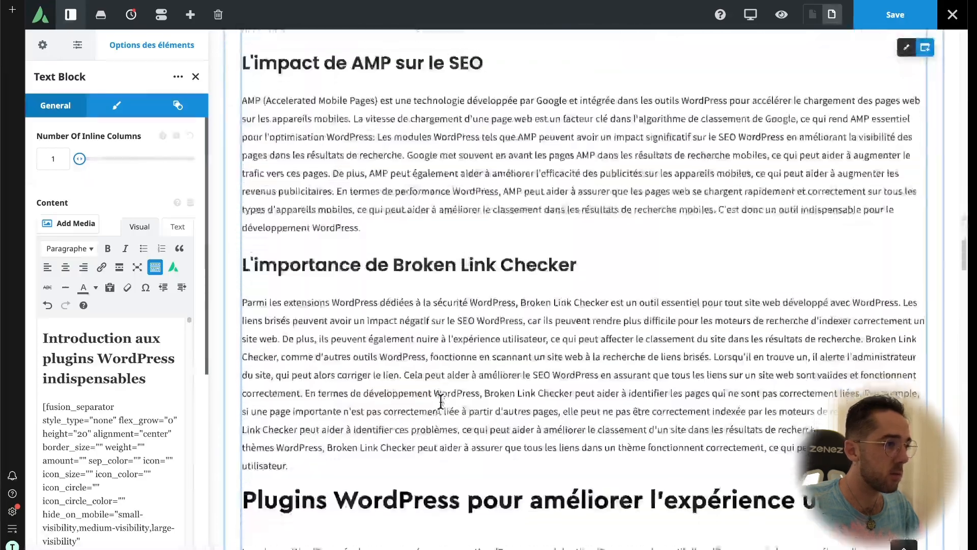
scroll(441, 401, down, 20)
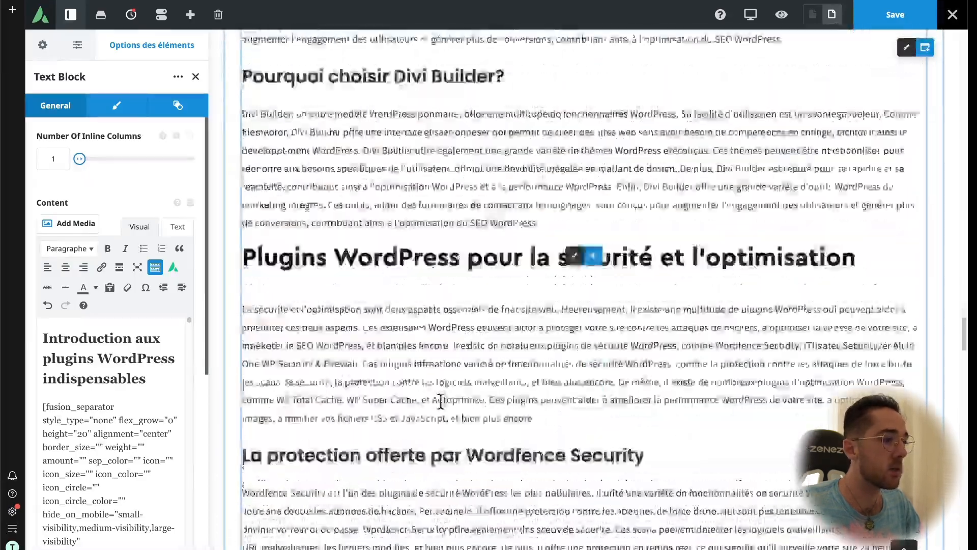
scroll(440, 401, down, 8)
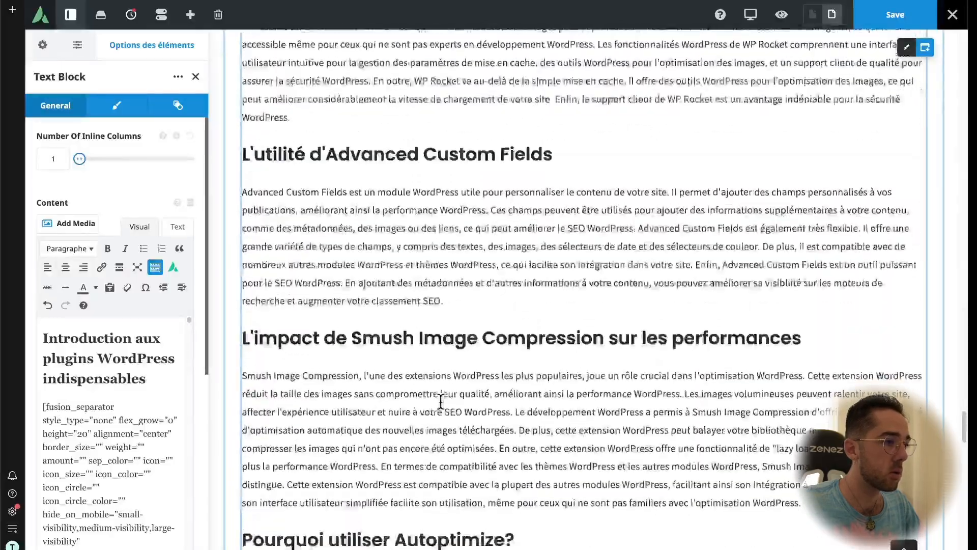
scroll(440, 401, down, 15)
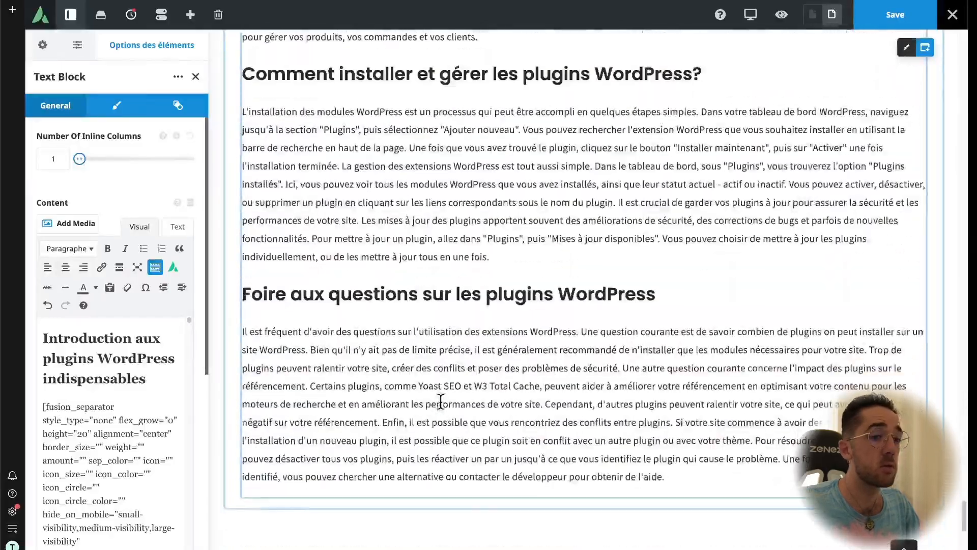
scroll(788, 124, up, 6)
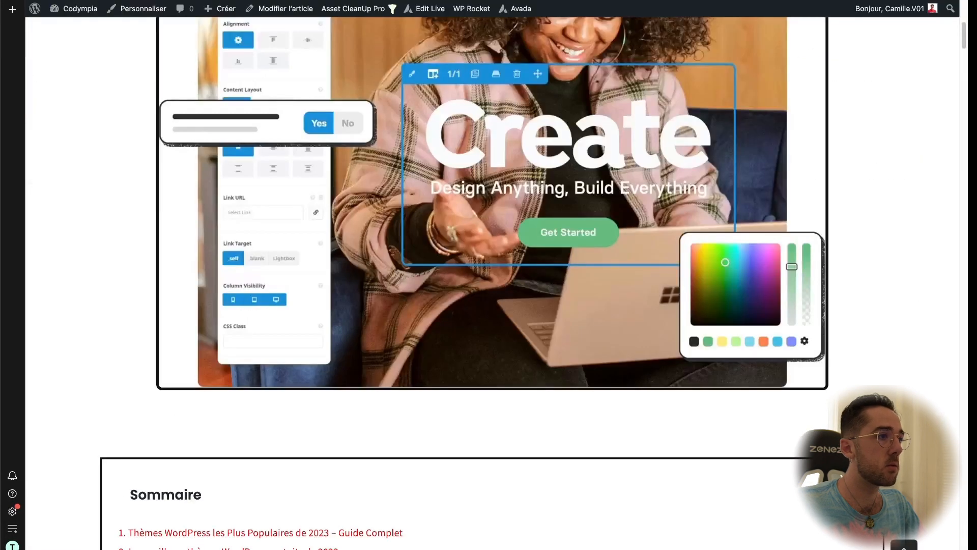
Step: Go to the Codympia homepage and open the recent article "Comment créer un site web efficace avec WordPress: Guide détaillé pour les débutants"
scroll(525, 161, up, 10)
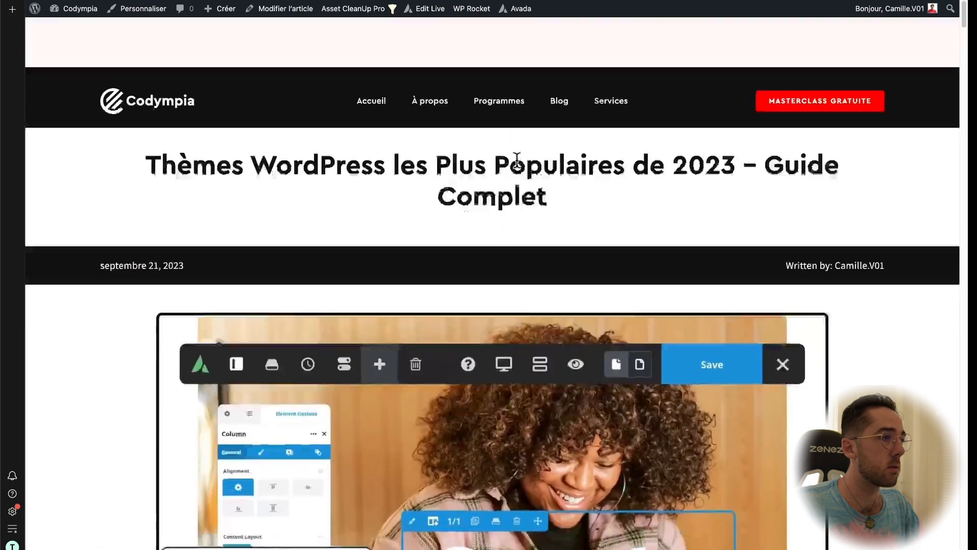
click(387, 53)
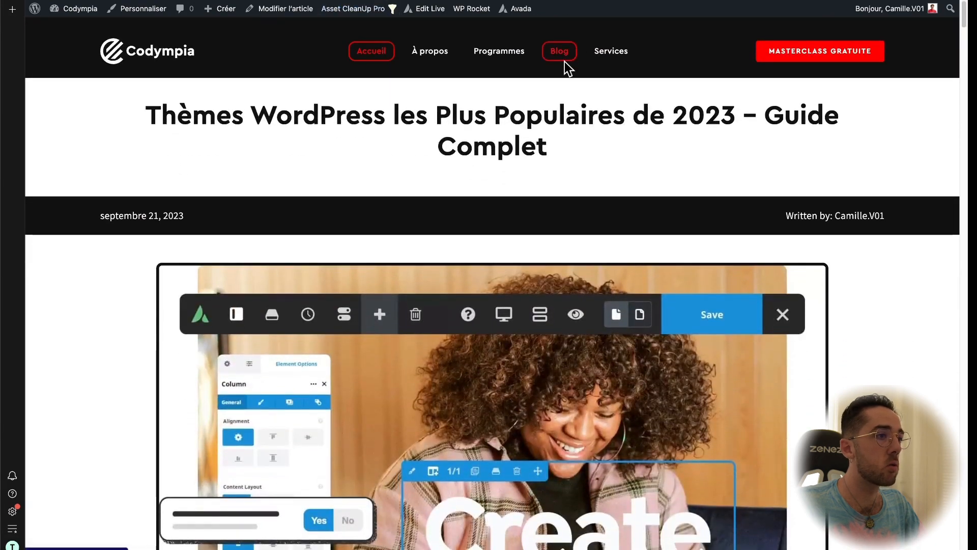
scroll(572, 390, down, 20)
scroll(572, 390, up, 6)
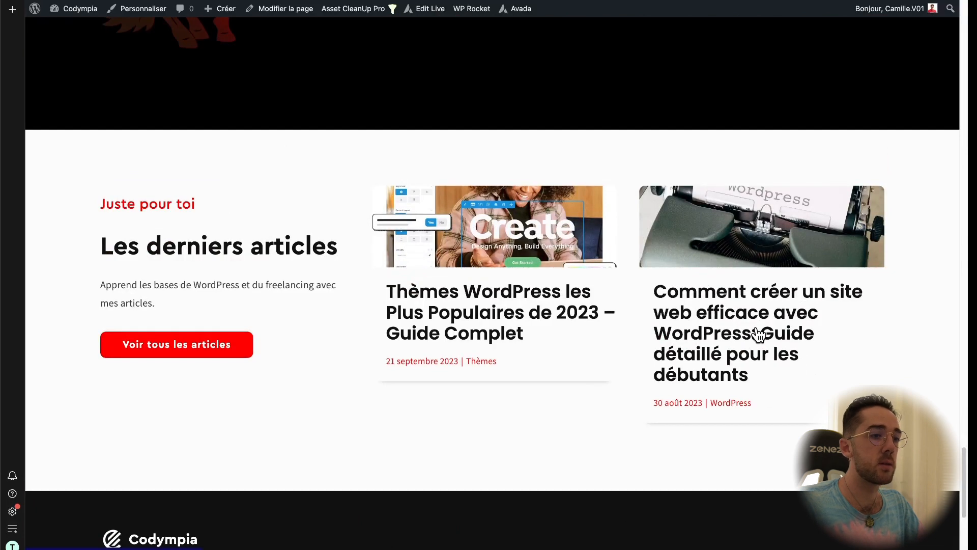
click(738, 386)
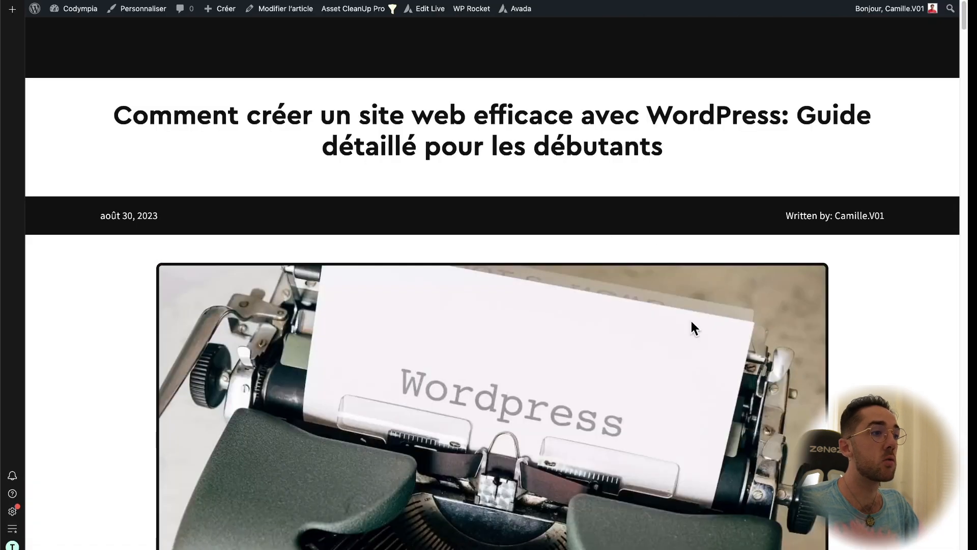
Step: Follow the article's table of contents link to "Installer des plugins et étendre les capacités de votre site"
scroll(549, 432, down, 2)
scroll(593, 218, down, 2)
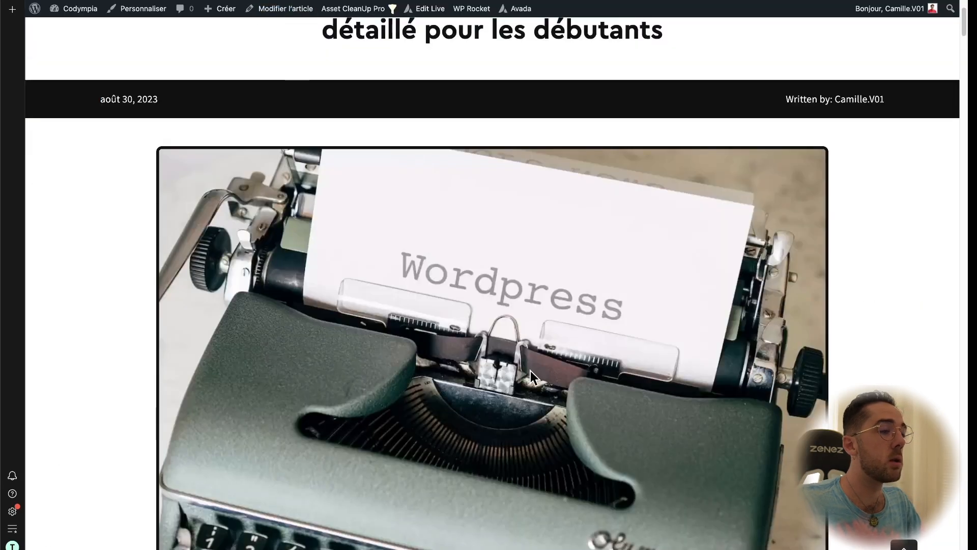
scroll(530, 379, down, 15)
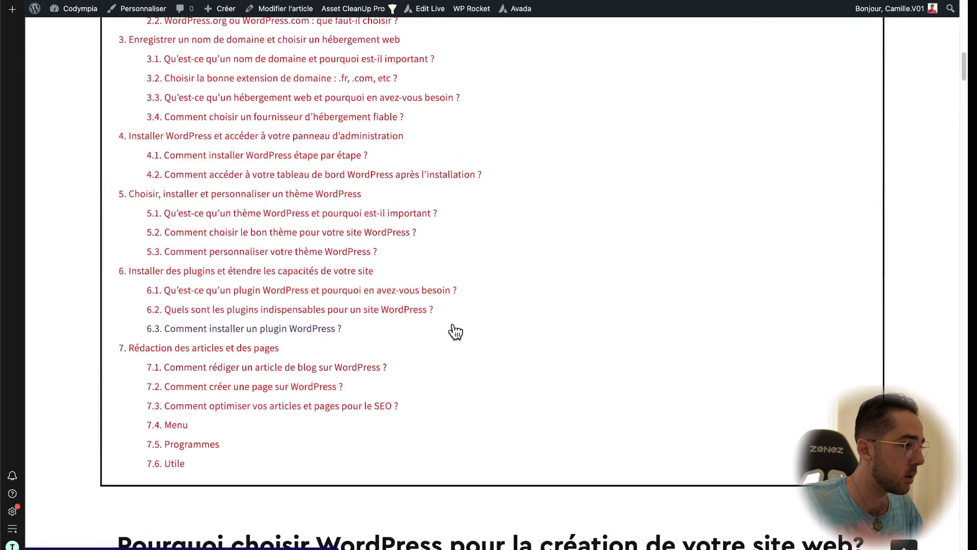
click(298, 271)
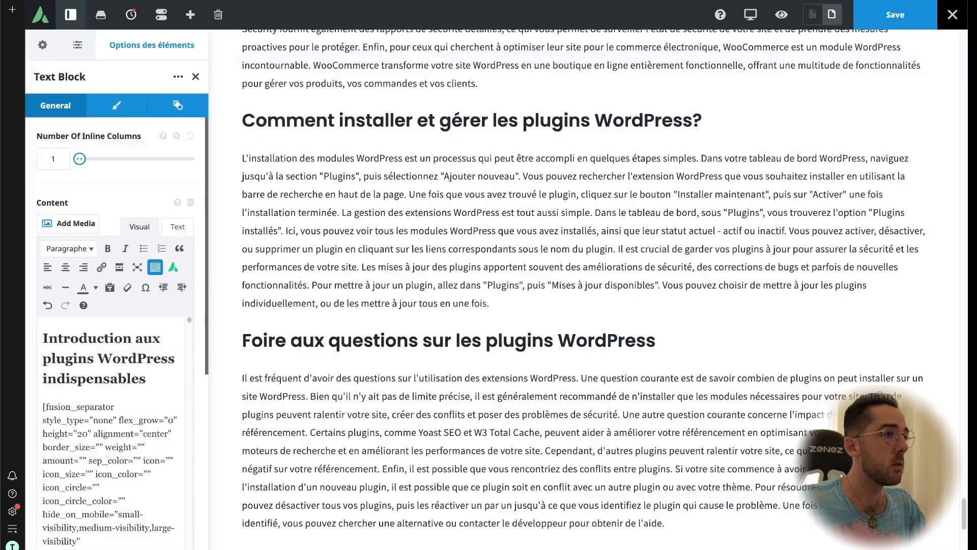
Step: Save the new plugins article in the Live Builder and look over its preview
scroll(576, 147, up, 20)
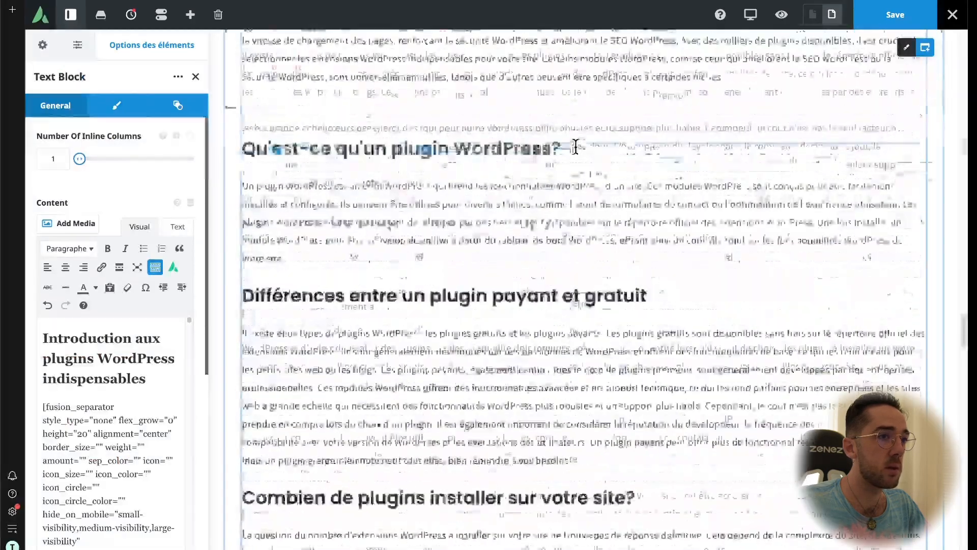
scroll(576, 147, up, 20)
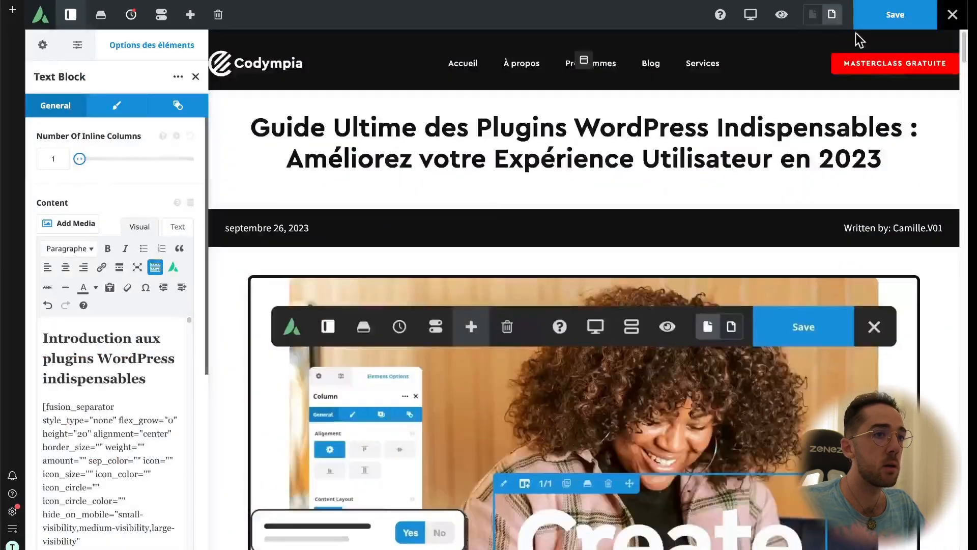
click(879, 34)
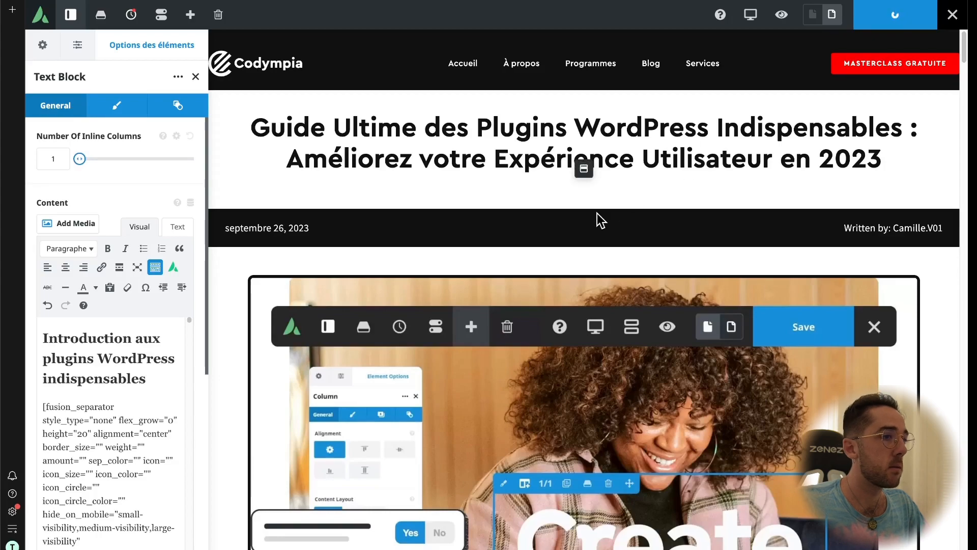
scroll(609, 367, down, 3)
scroll(609, 367, down, 15)
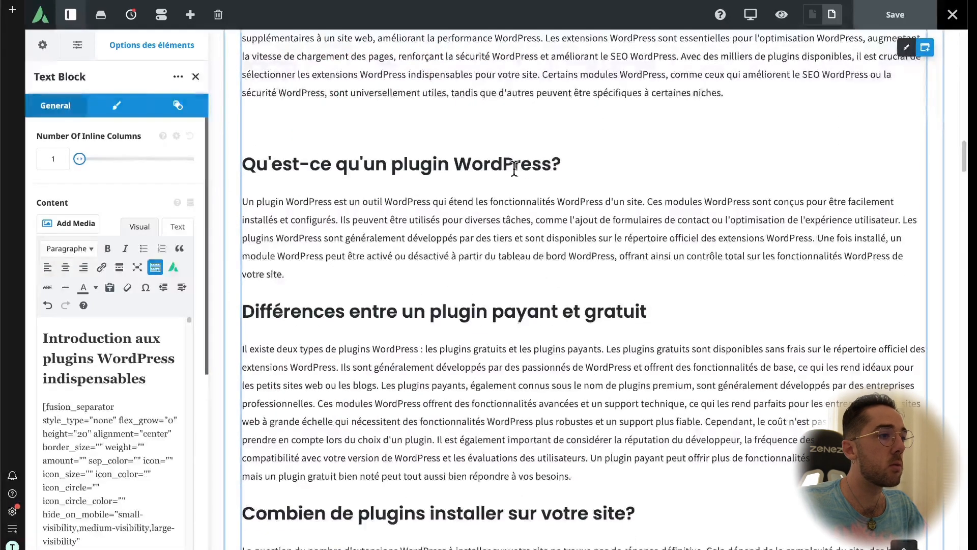
scroll(448, 186, up, 15)
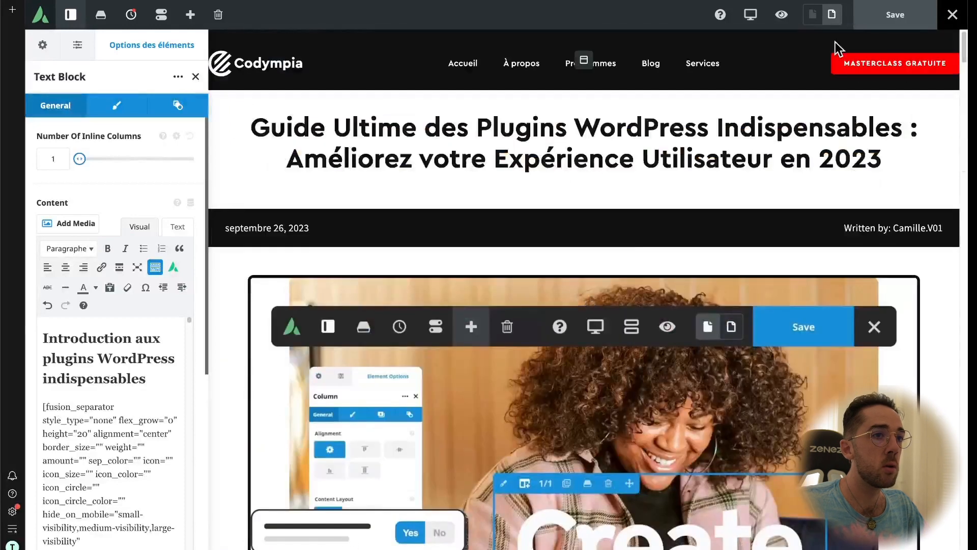
Step: Leave the Live Builder for the article's back-end editor and review the Yoast SEO keyphrase, search preview, slug and meta description
click(952, 15)
click(924, 62)
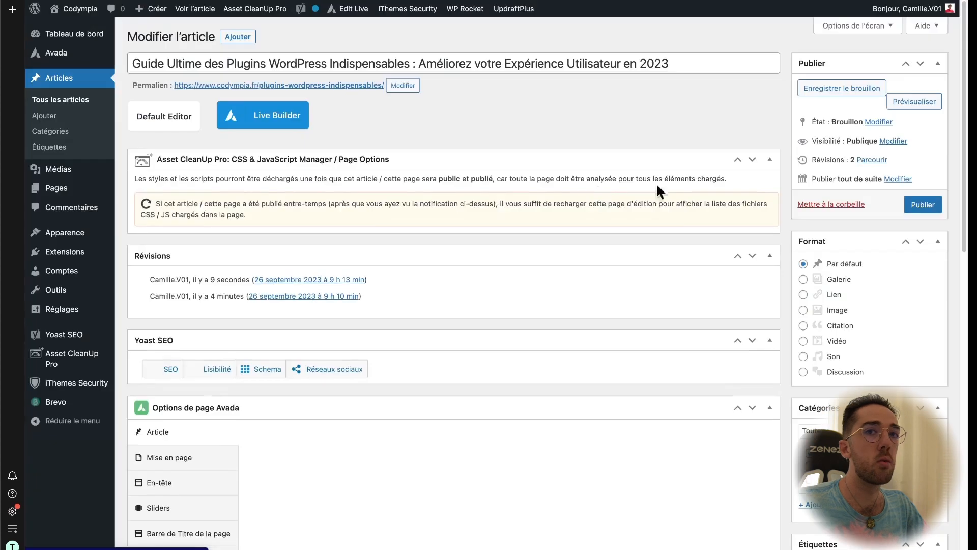
scroll(661, 350, down, 5)
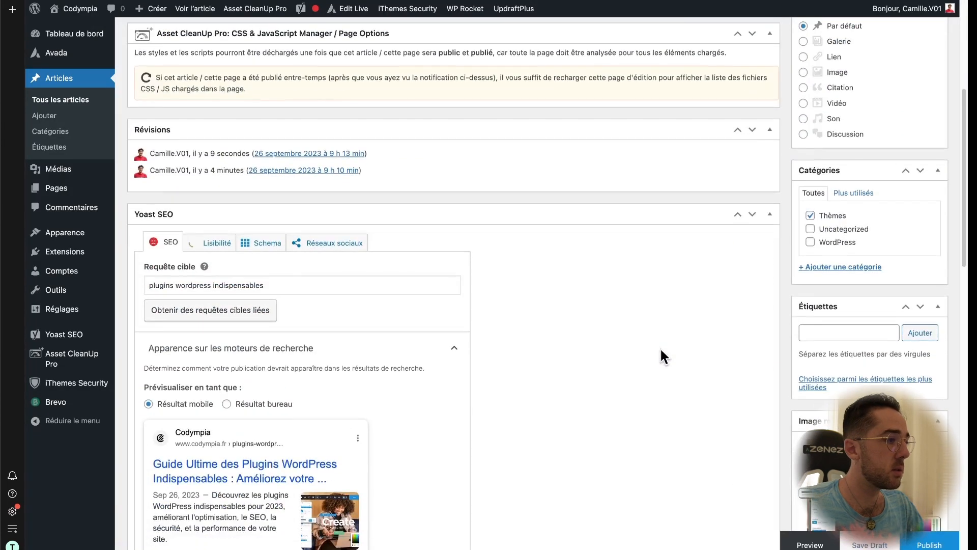
scroll(500, 400, down, 5)
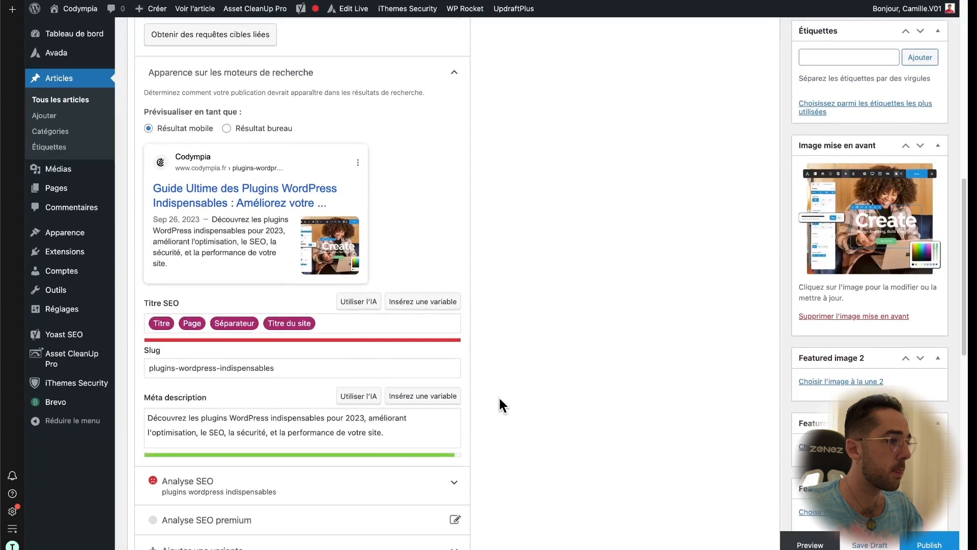
scroll(500, 400, up, 4)
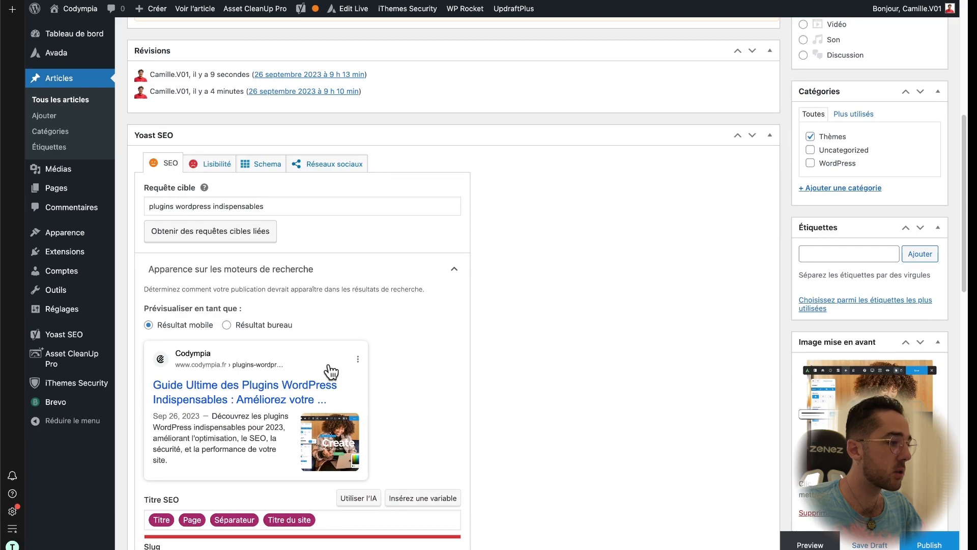
Step: Expand the Yoast SEO analysis for "plugins wordpress indispensables" and examine its listed problems and improvements
scroll(362, 403, down, 6)
click(452, 357)
scroll(475, 392, down, 3)
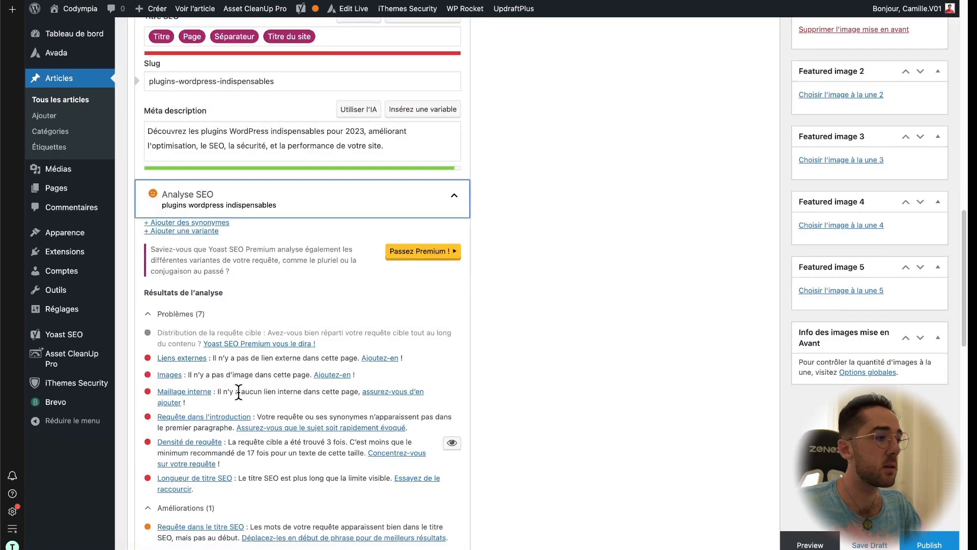
scroll(163, 294, down, 2)
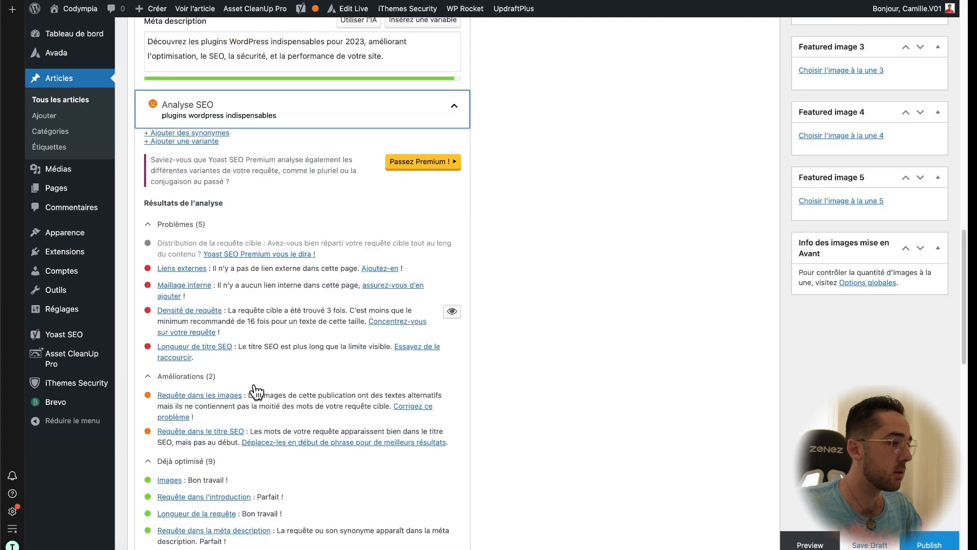
scroll(239, 257, up, 10)
scroll(237, 253, down, 8)
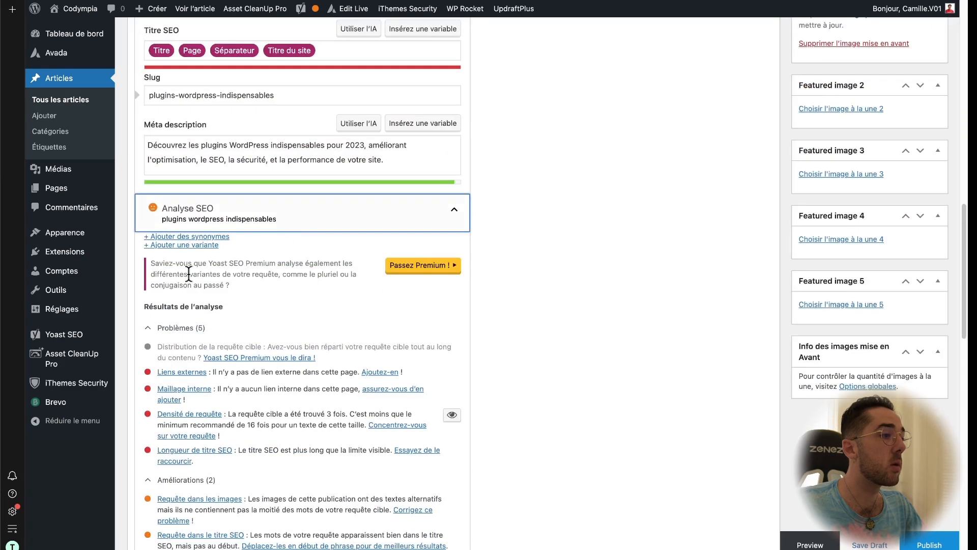
scroll(238, 508, down, 1)
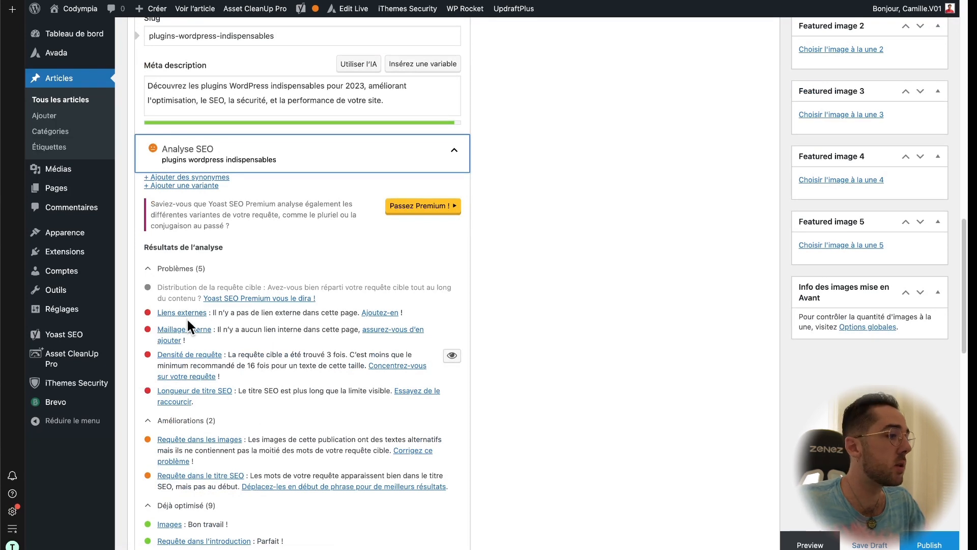
scroll(285, 362, up, 10)
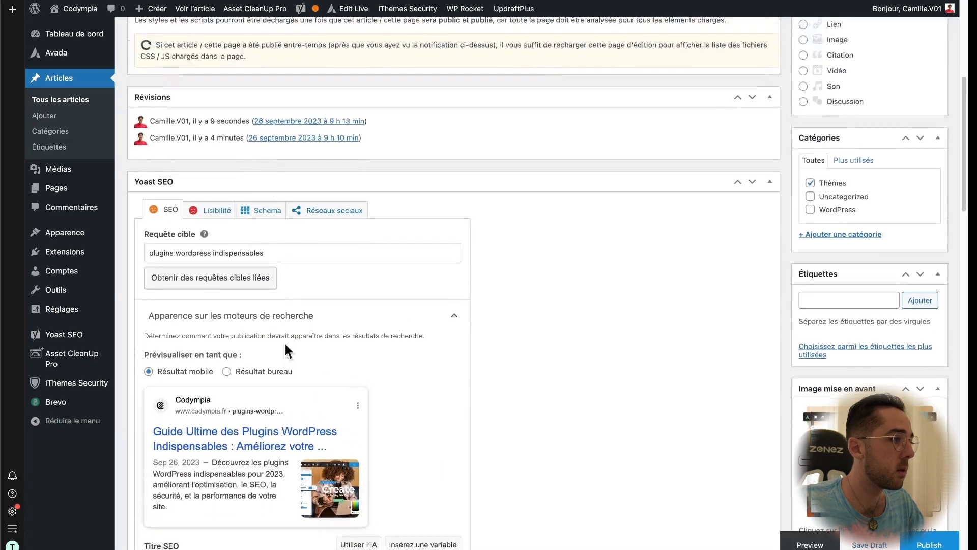
Step: Show the article's Yoast readability analysis (Lisibilité) and review its results on paragraph length, sentence length and passive voice
click(198, 210)
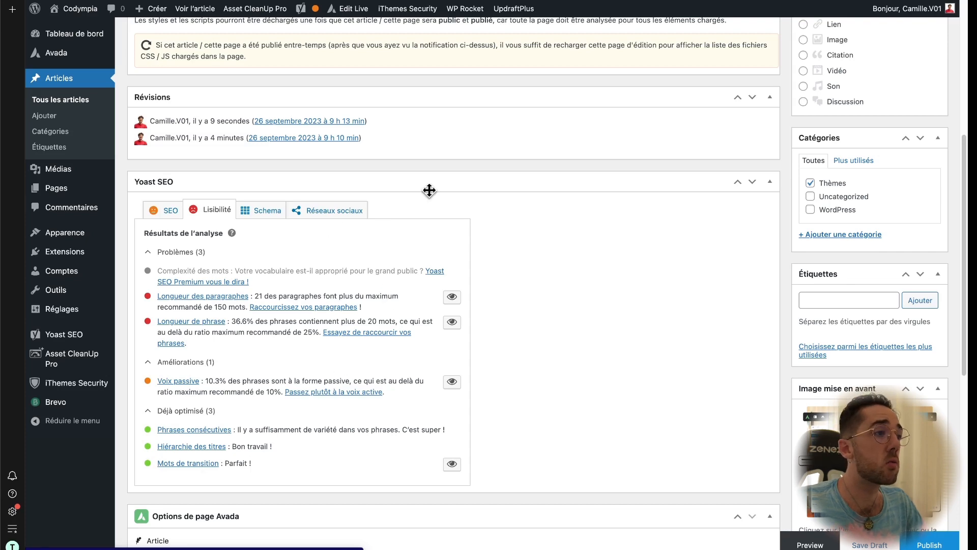
scroll(466, 212, up, 1)
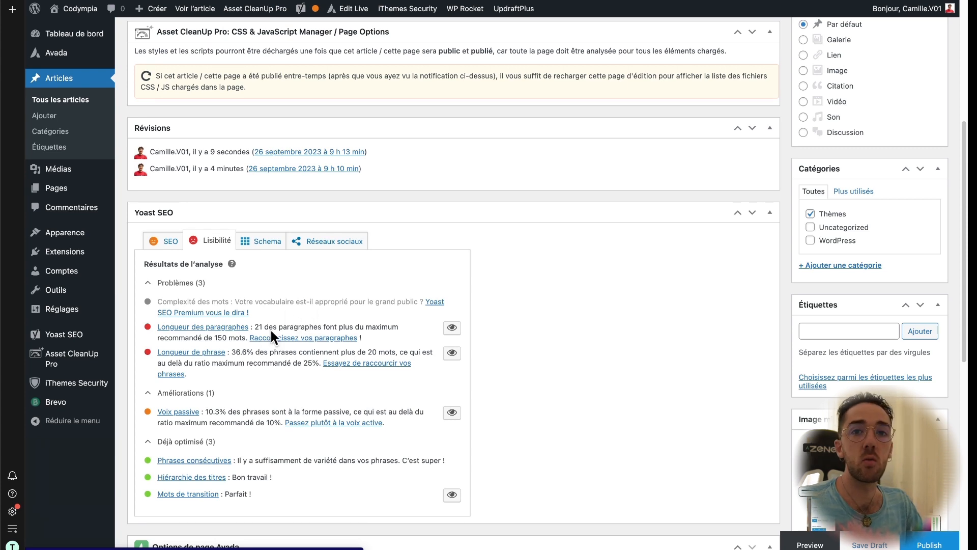
scroll(455, 225, up, 3)
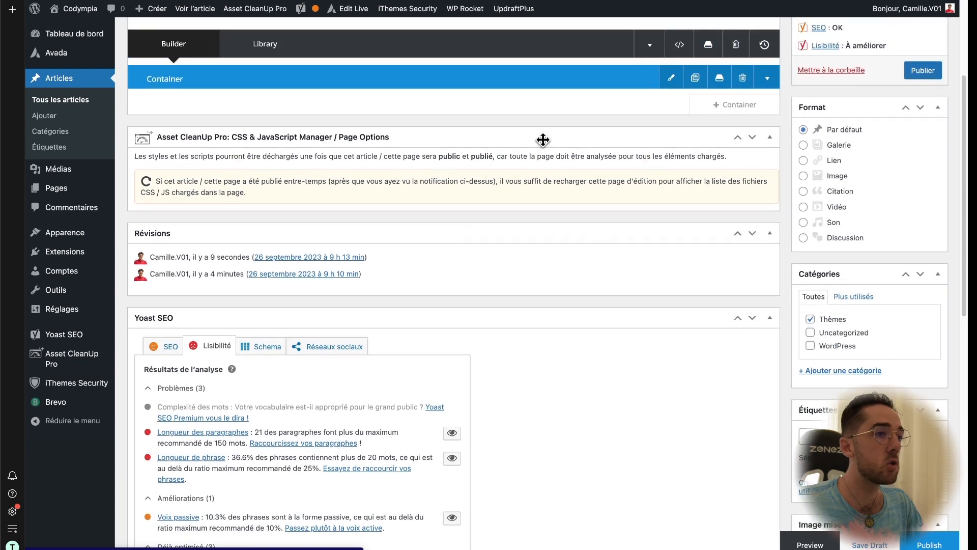
scroll(435, 382, down, 2)
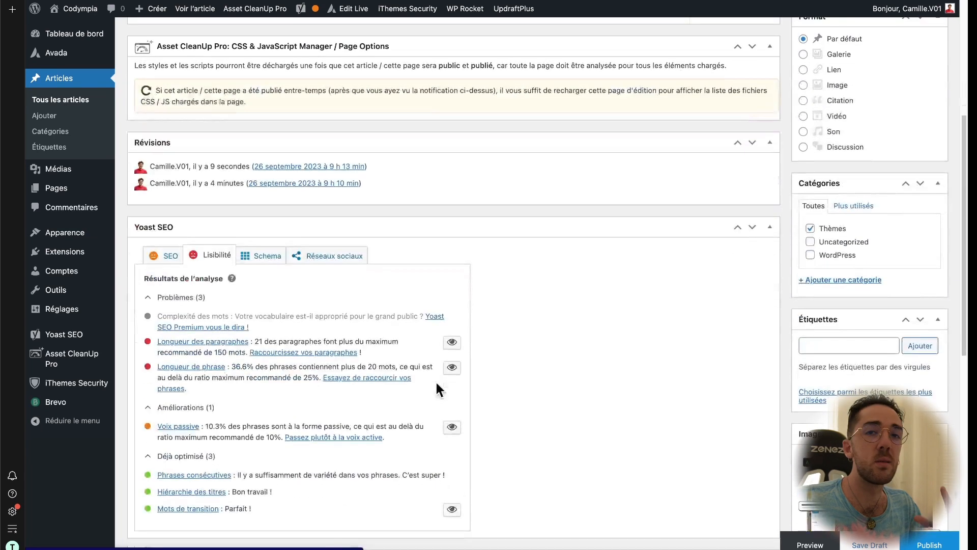
Step: Return to the Yoast SEO analysis and review the criteria listed as already optimised (Déjà optimisé)
click(168, 259)
scroll(331, 366, down, 10)
scroll(332, 361, down, 3)
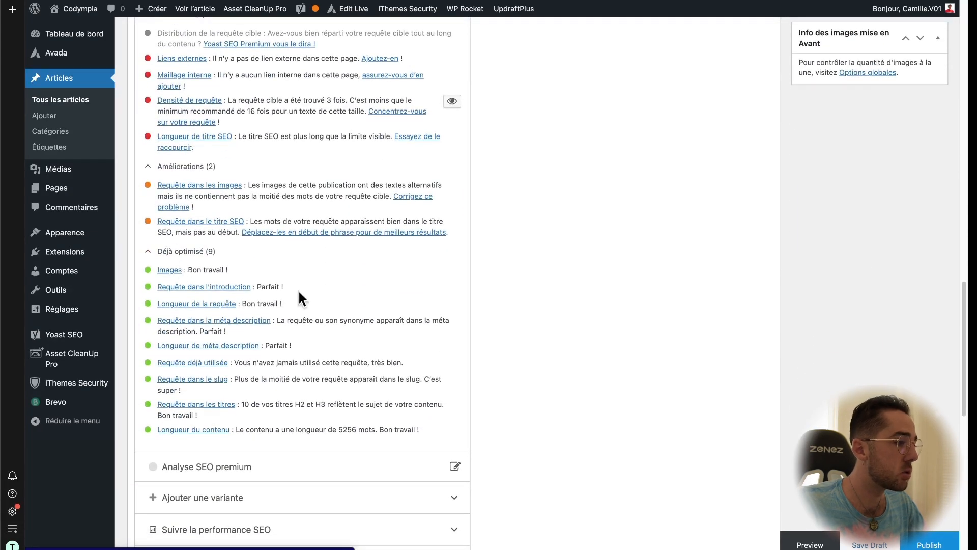
scroll(356, 366, up, 12)
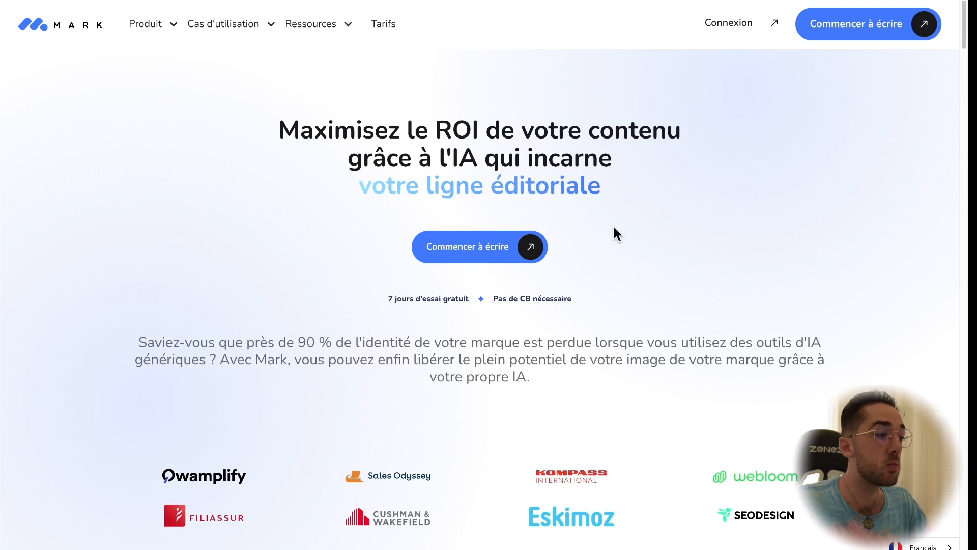
Step: Look through the Mark homepage, from the headline and client logos to the section on writing SEO content
scroll(614, 227, down, 1)
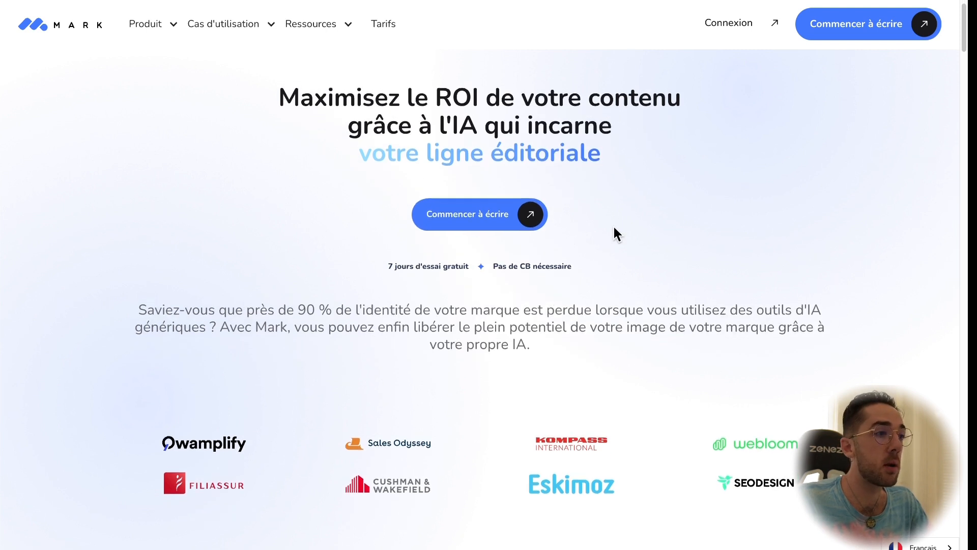
scroll(613, 227, up, 1)
scroll(625, 238, down, 1)
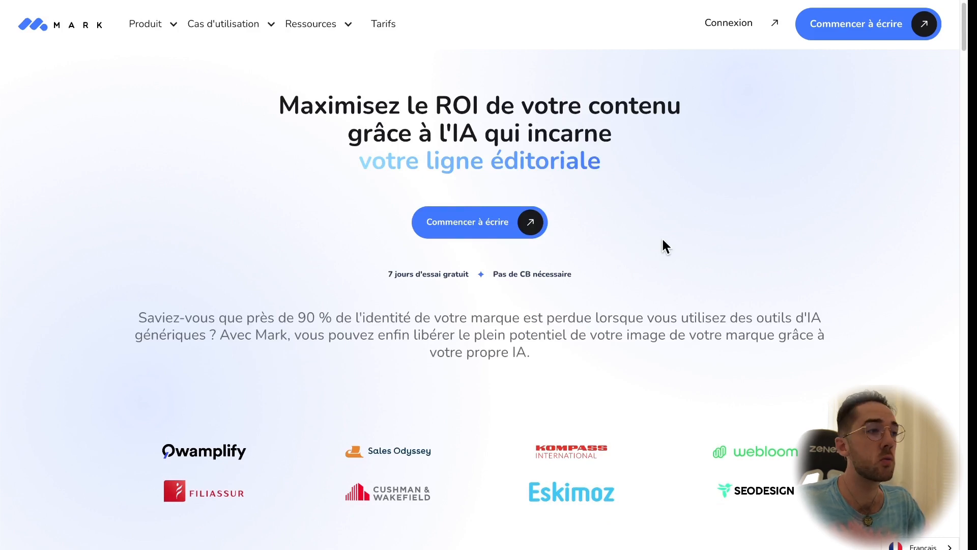
scroll(662, 240, down, 8)
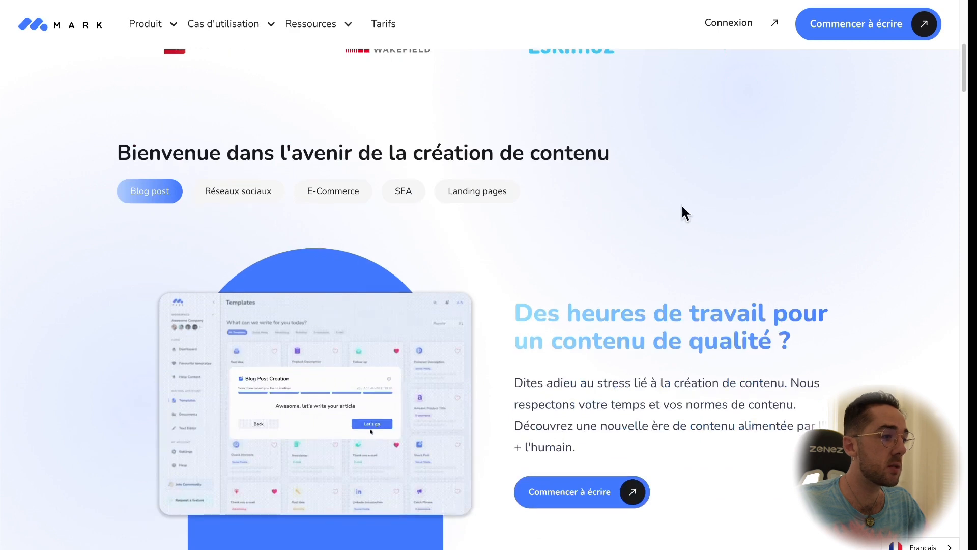
scroll(671, 281, down, 2)
scroll(673, 286, down, 4)
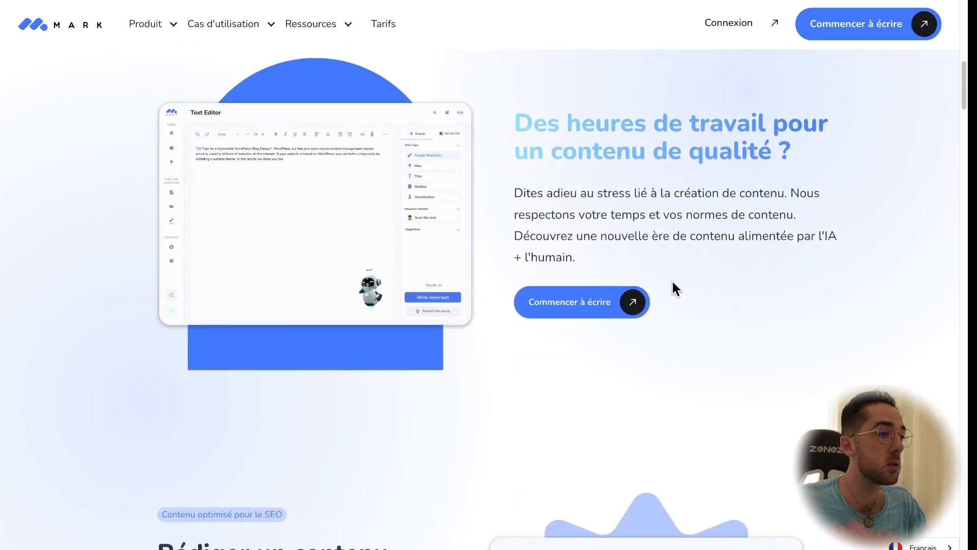
scroll(673, 285, down, 5)
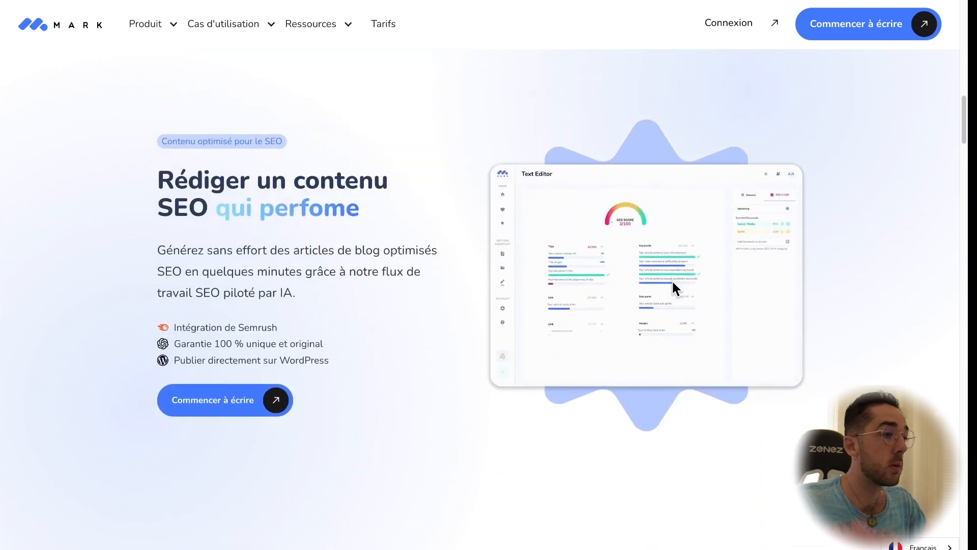
scroll(606, 405, up, 1)
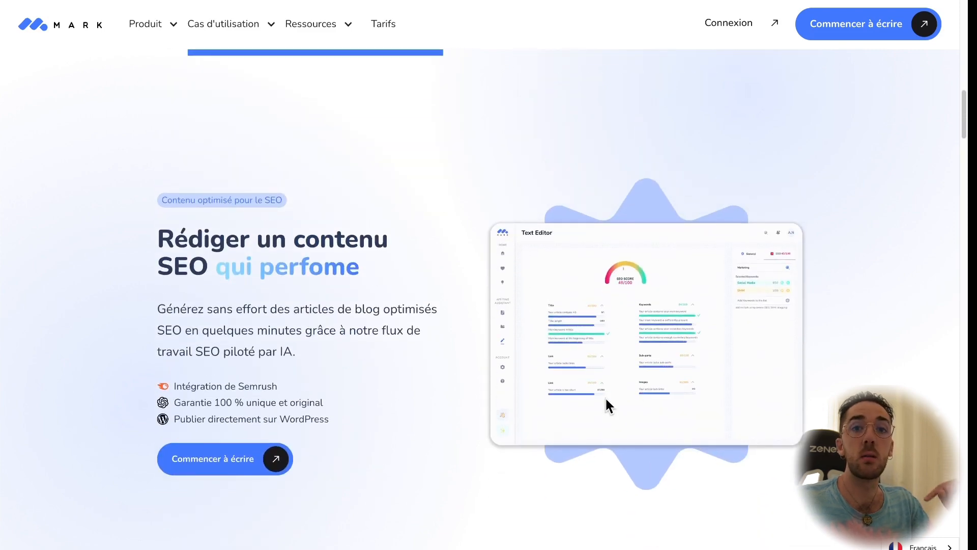
scroll(606, 400, up, 10)
scroll(607, 400, up, 5)
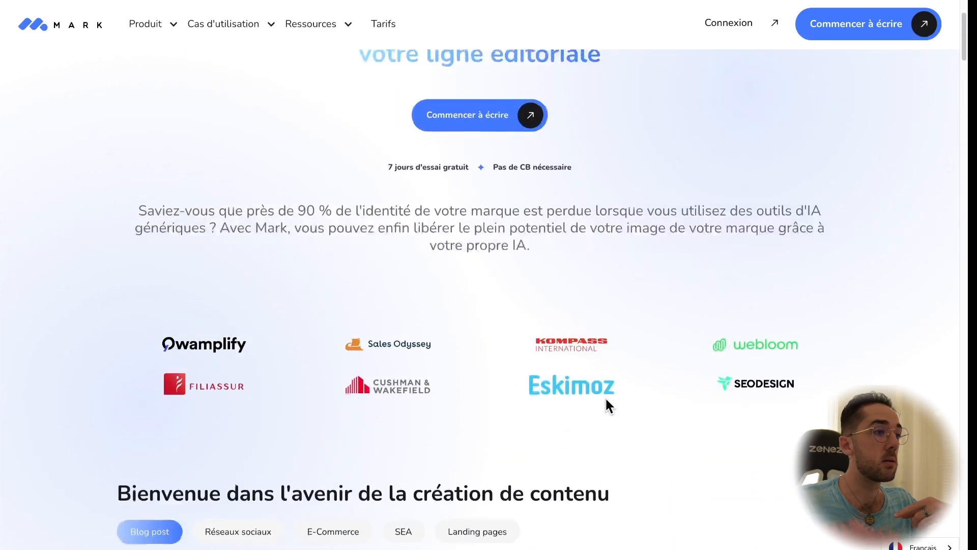